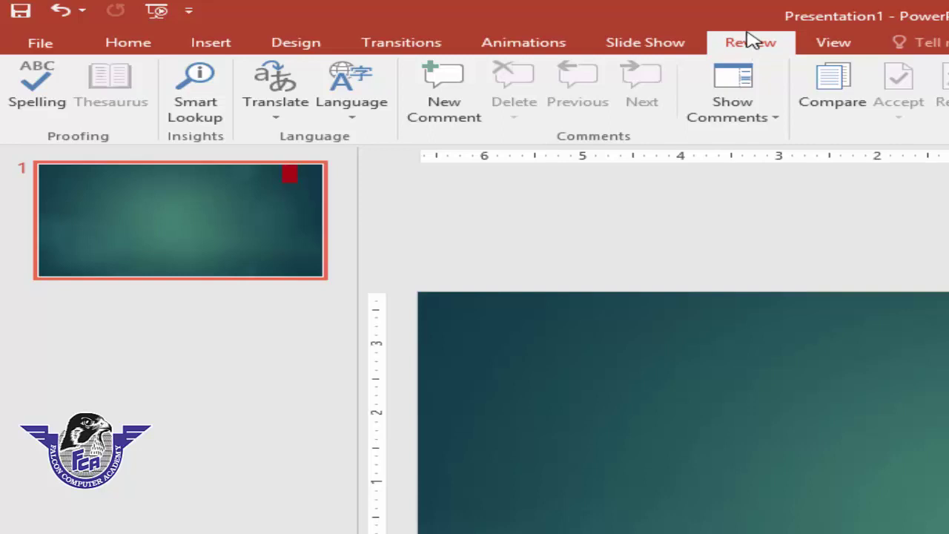
Select slide 1 and bring up the Home ribbon's layout and text formatting commands.
left_click(332, 339)
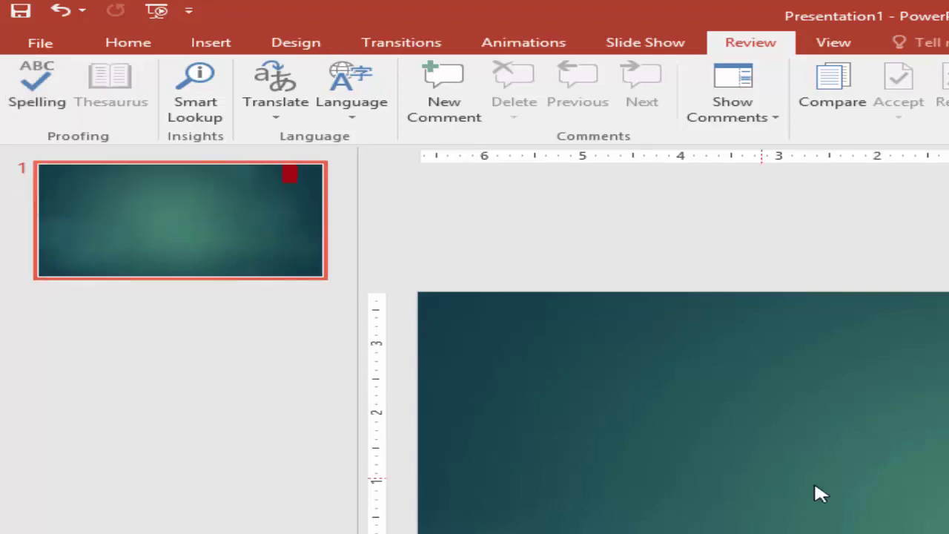
left_click(113, 43)
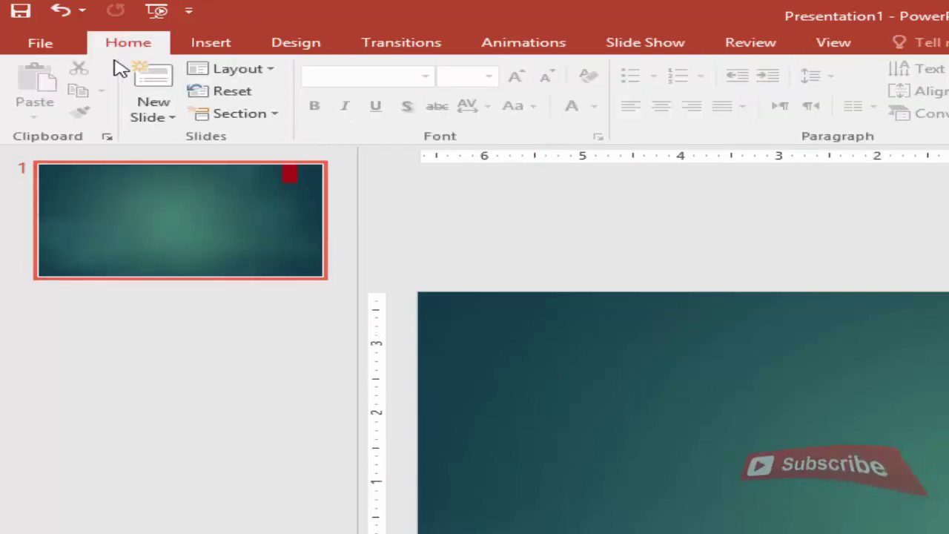
Apply the Title Slide layout and enter 'Falcon' and 'falkon' on separate title lines.
left_click(249, 73)
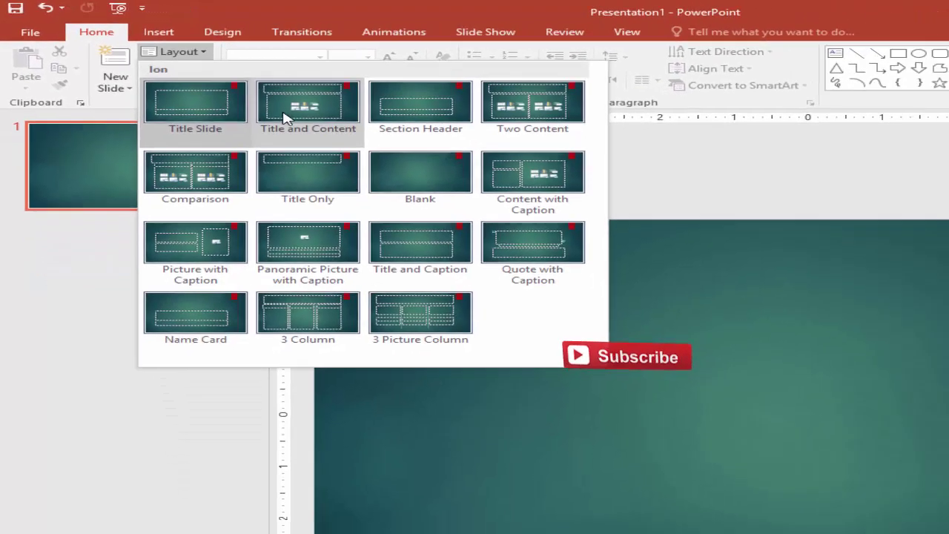
left_click(195, 104)
left_click(564, 287)
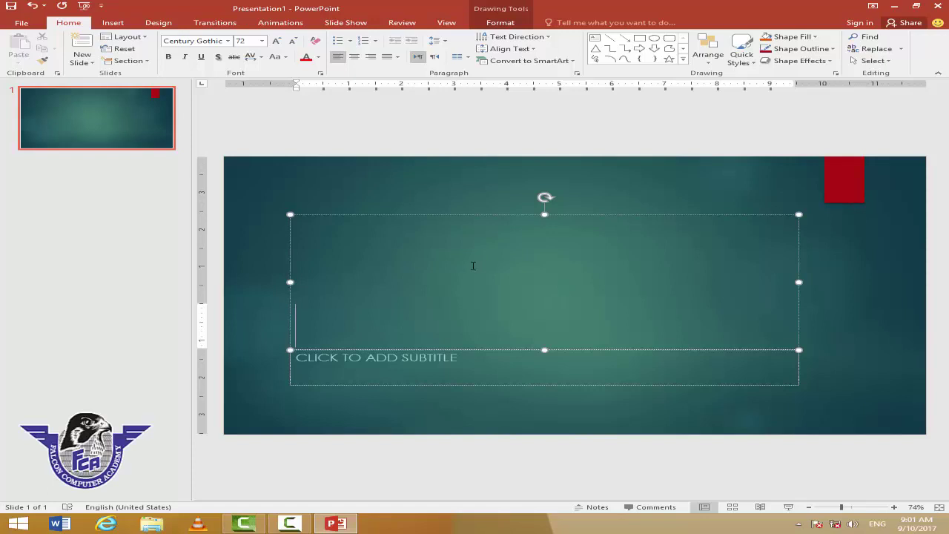
type("falcn")
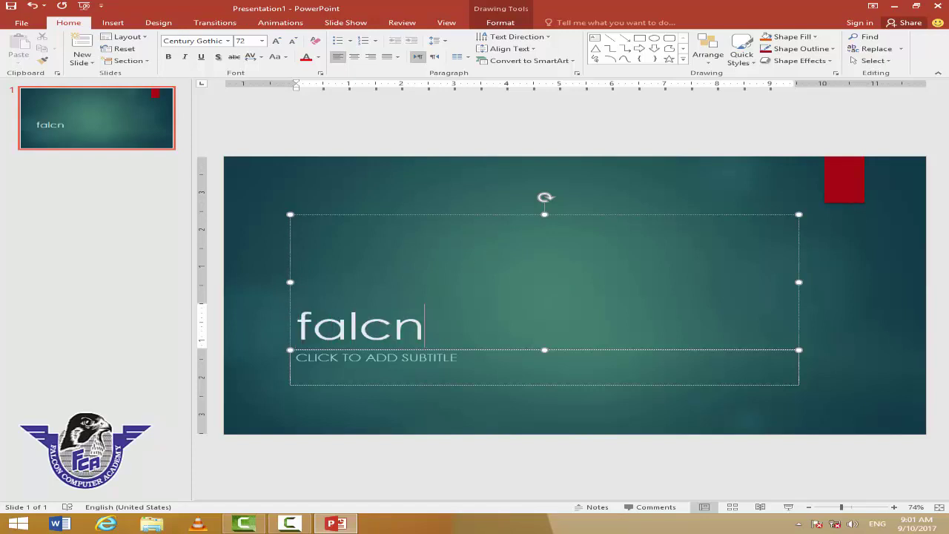
key("BackSpace")
type("on")
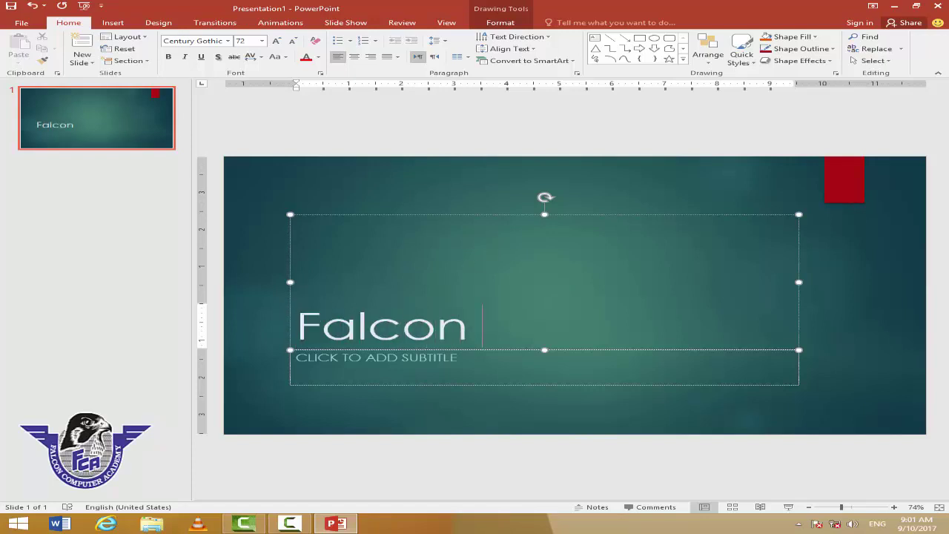
key("Return")
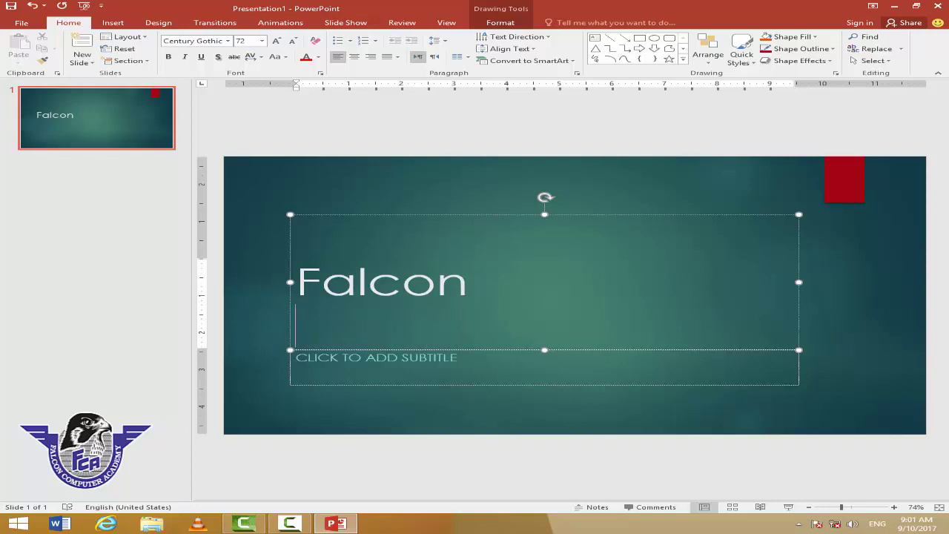
type("fa")
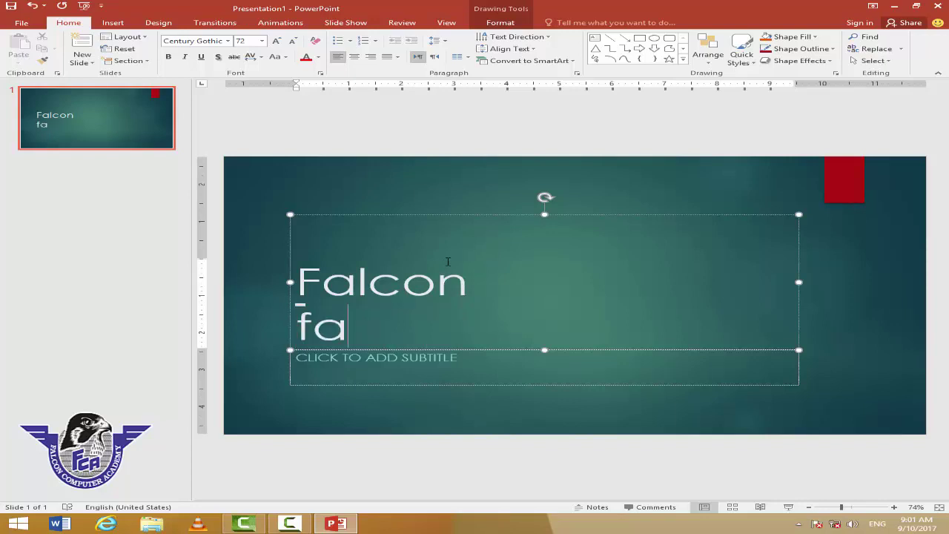
type("lkon")
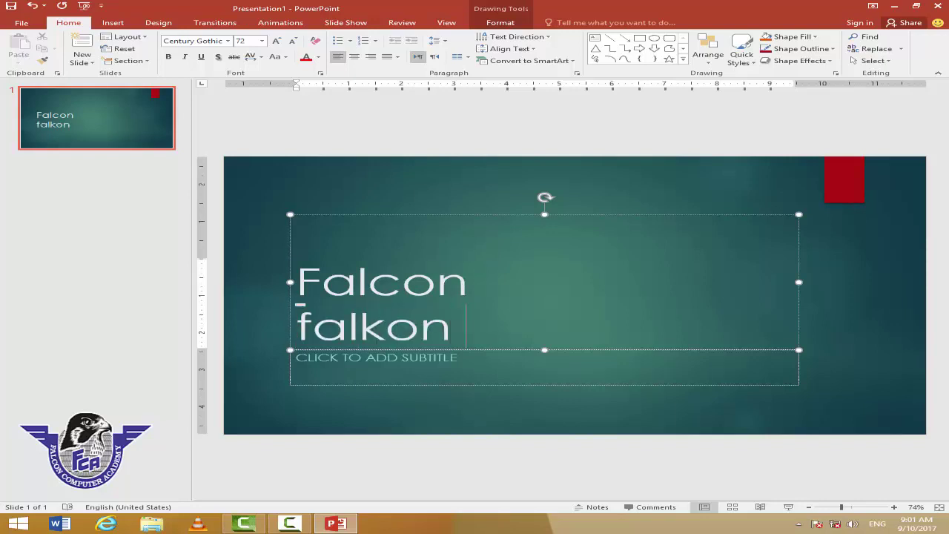
key("Return")
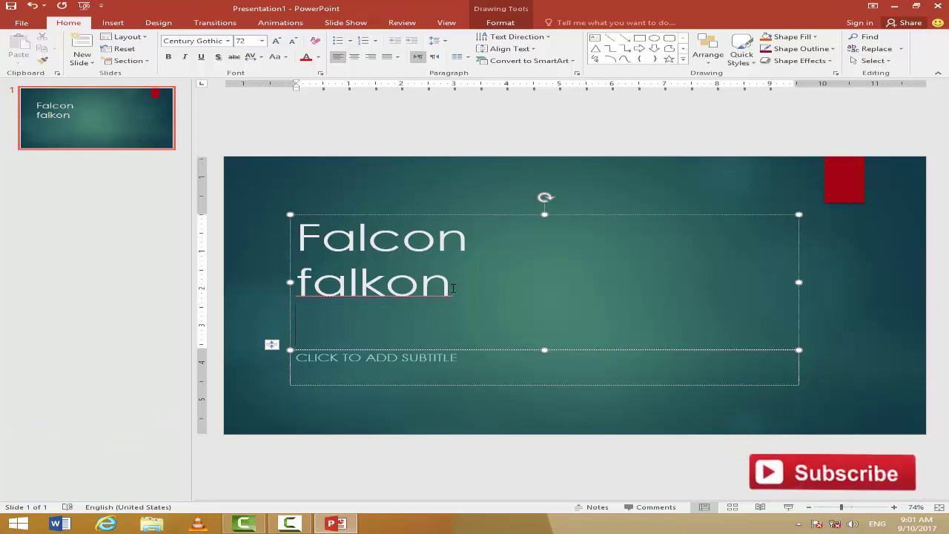
Select 'falkon' and run the Review spell check, which suggests falcon, flacon and falcons.
left_click_drag(452, 288, 261, 278)
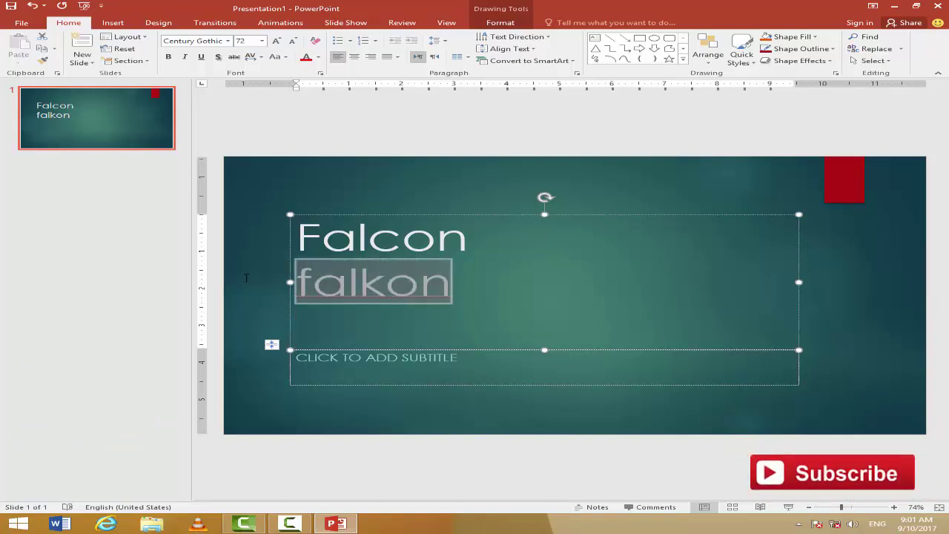
left_click(403, 23)
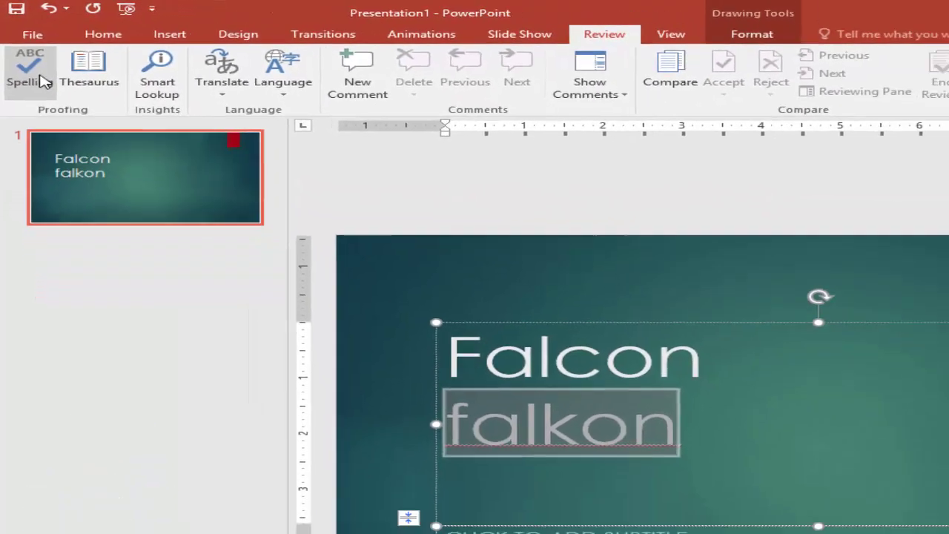
left_click(61, 110)
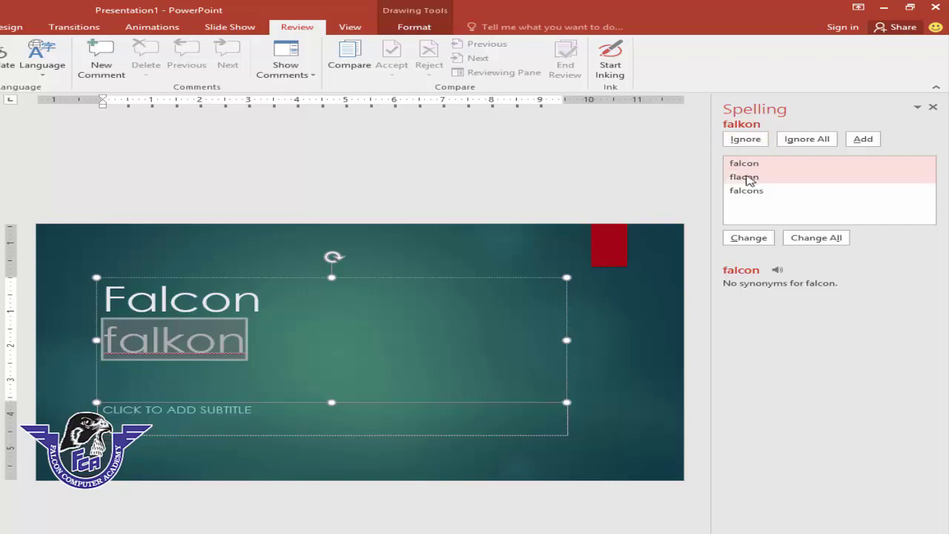
Change falkon to falcon and delete the duplicate 'Falcon' with its blank line.
left_click(754, 238)
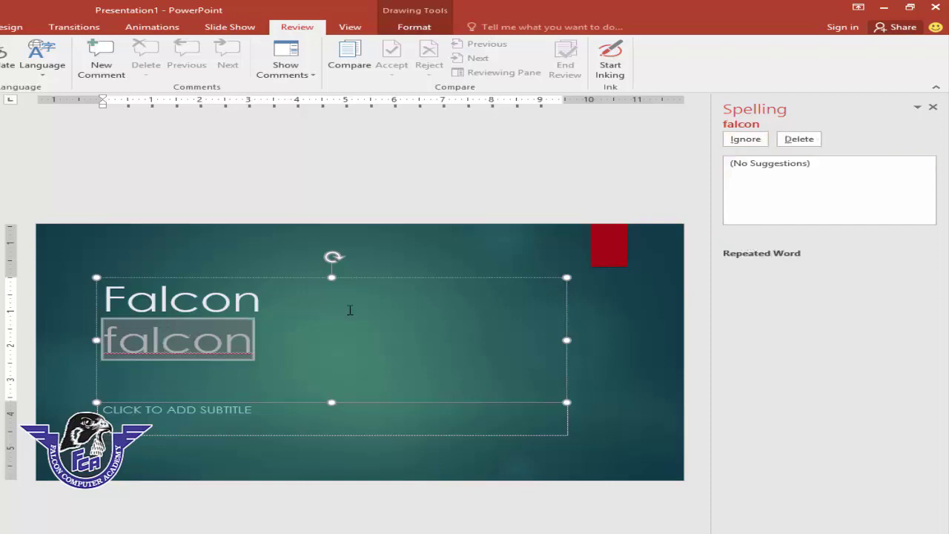
left_click(191, 343)
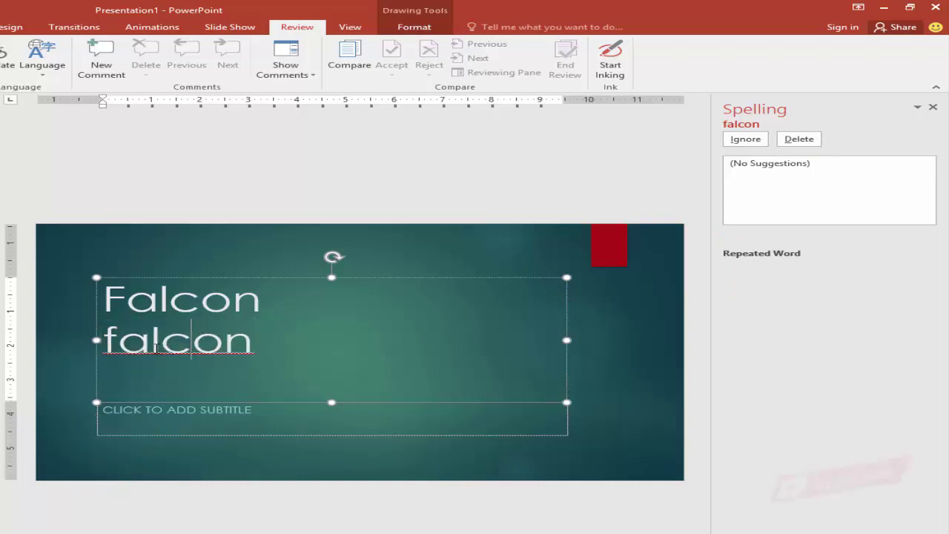
double_click(287, 312)
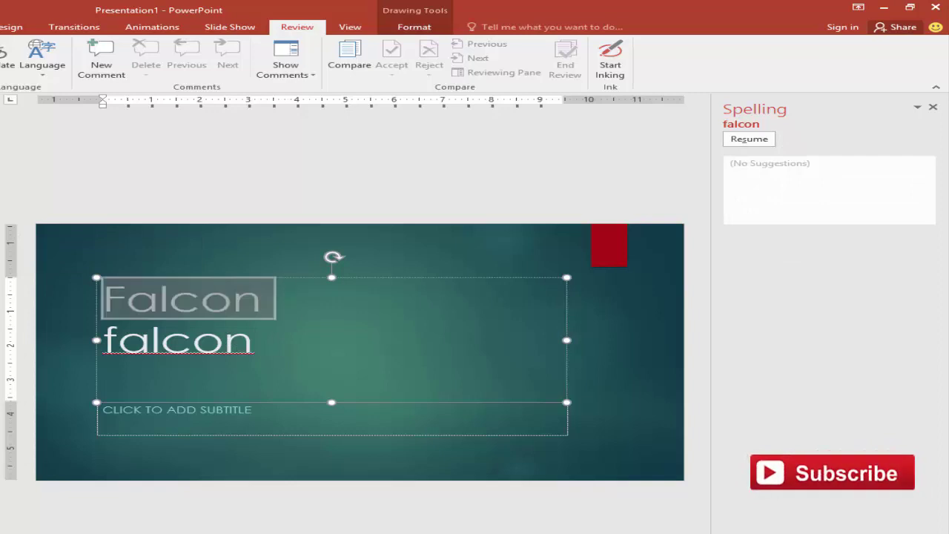
key("Delete")
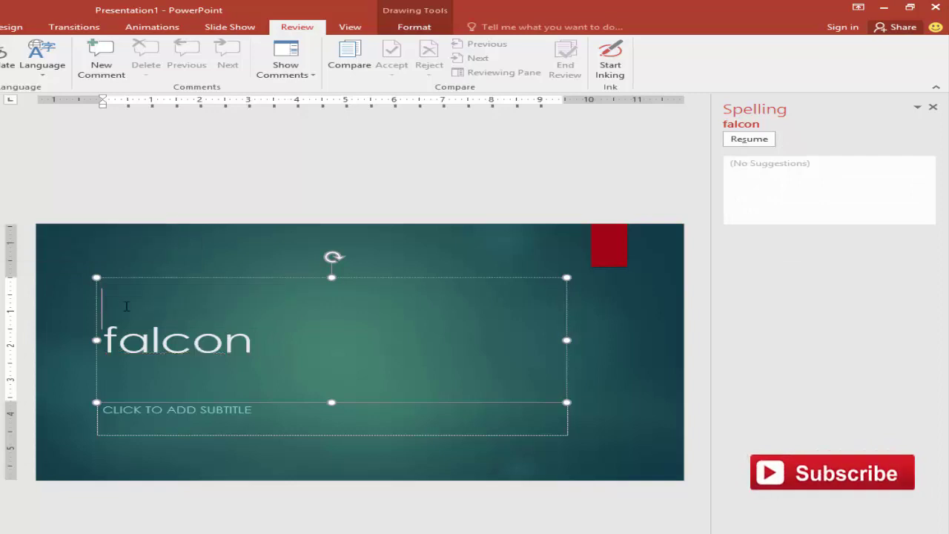
key("Delete")
Add a blank line after falcon, reselect the word and leave the title box.
left_click(272, 352)
key("Return")
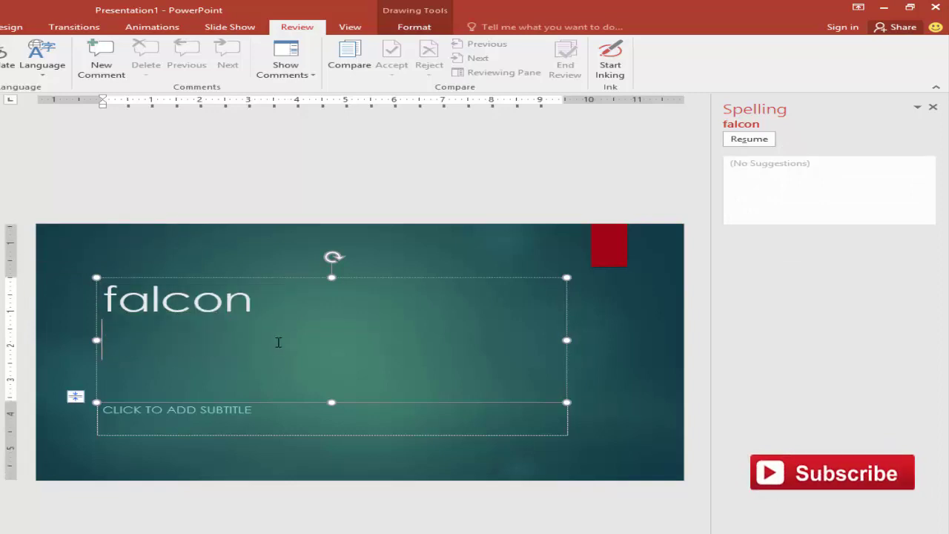
double_click(154, 293)
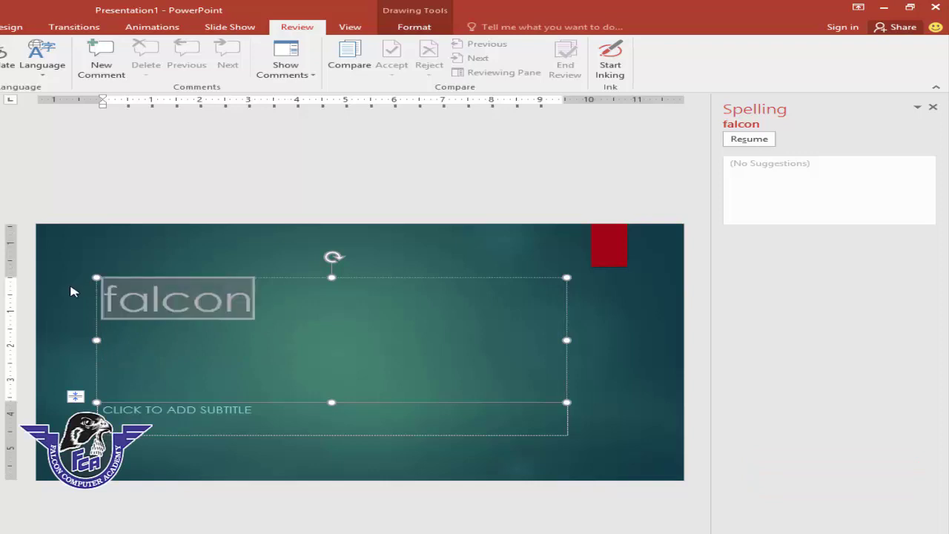
left_click(191, 319)
left_click(330, 301)
key("shift+Home")
key("Escape")
key("Escape")
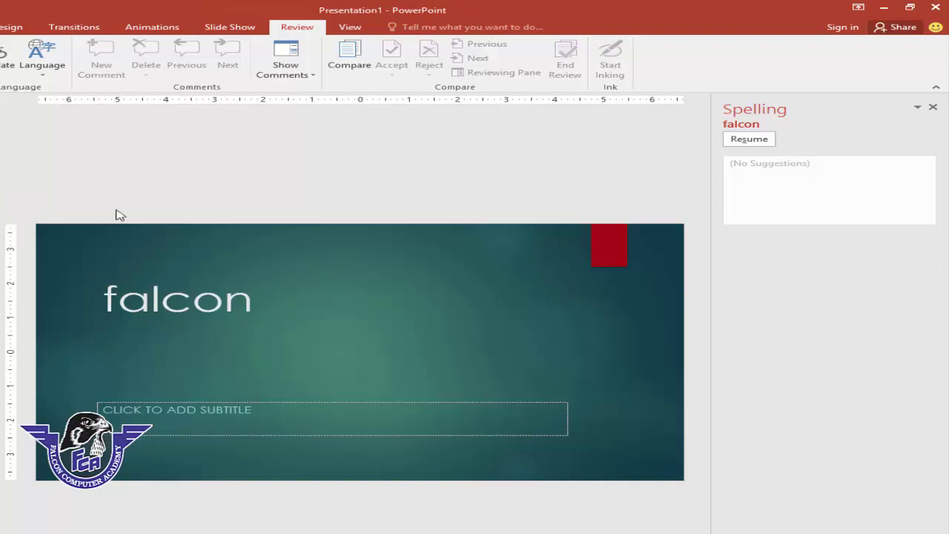
Replace 'falcon' with 'Opple', then correct it to 'Apple' from the spelling suggestions.
left_click_drag(238, 293, 11, 276)
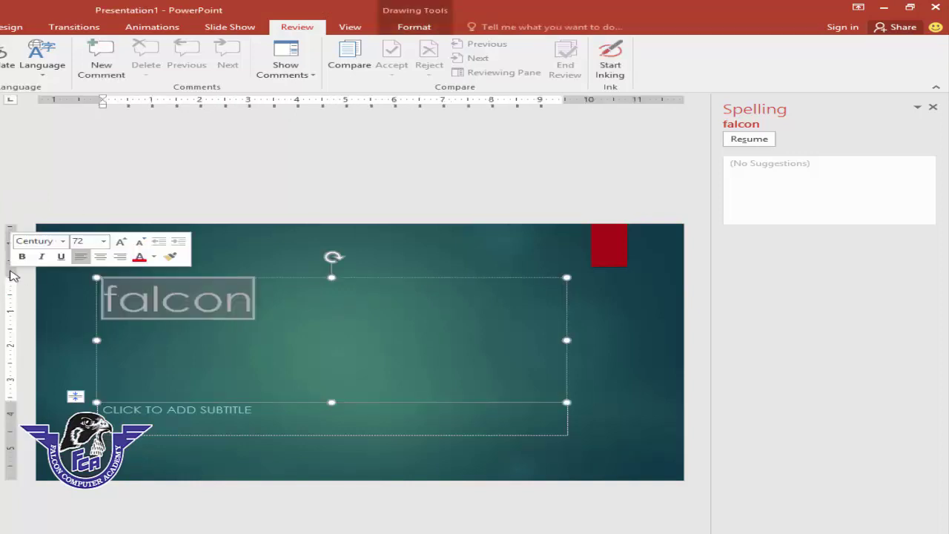
type("Oppl")
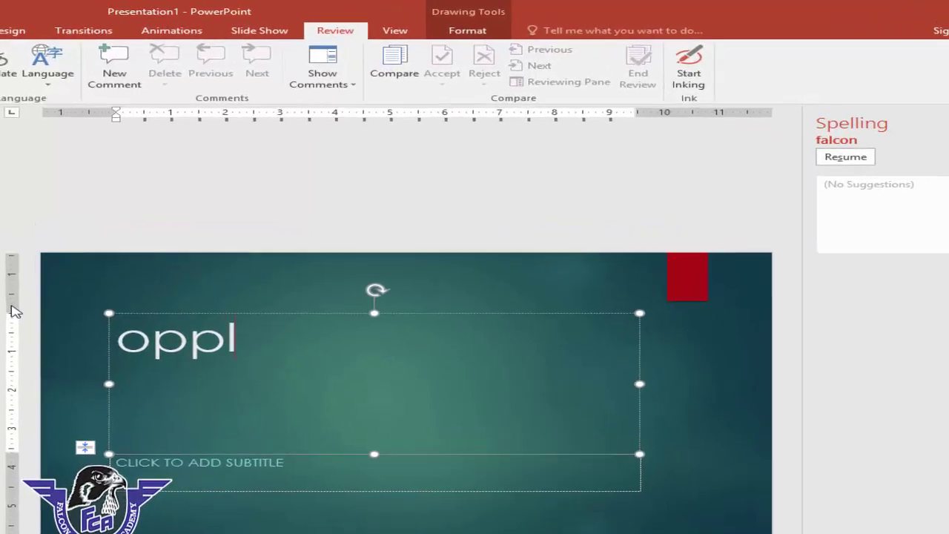
type("e")
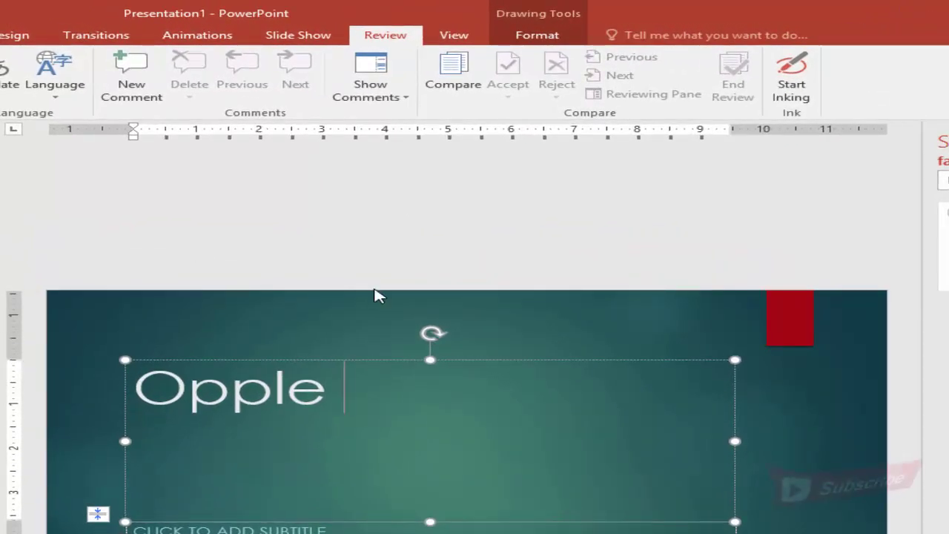
key("Return")
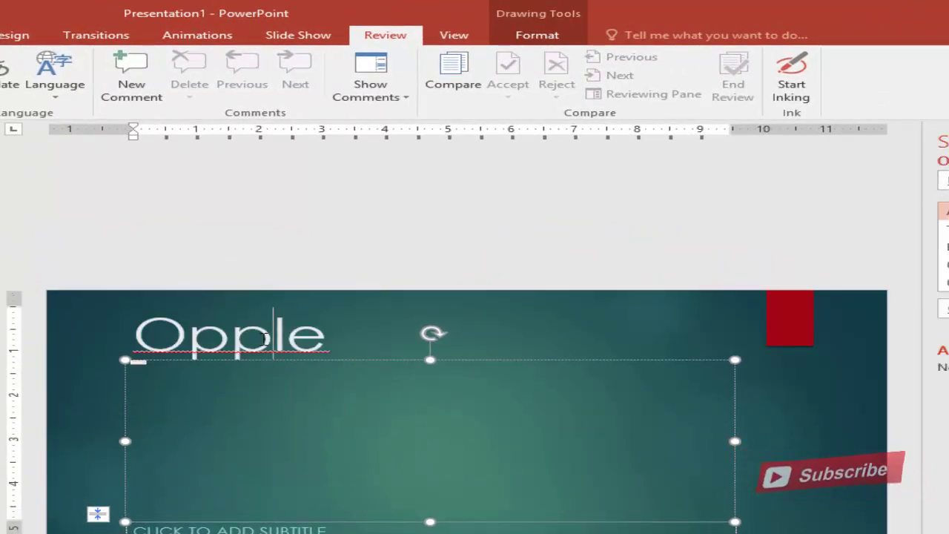
right_click(263, 340)
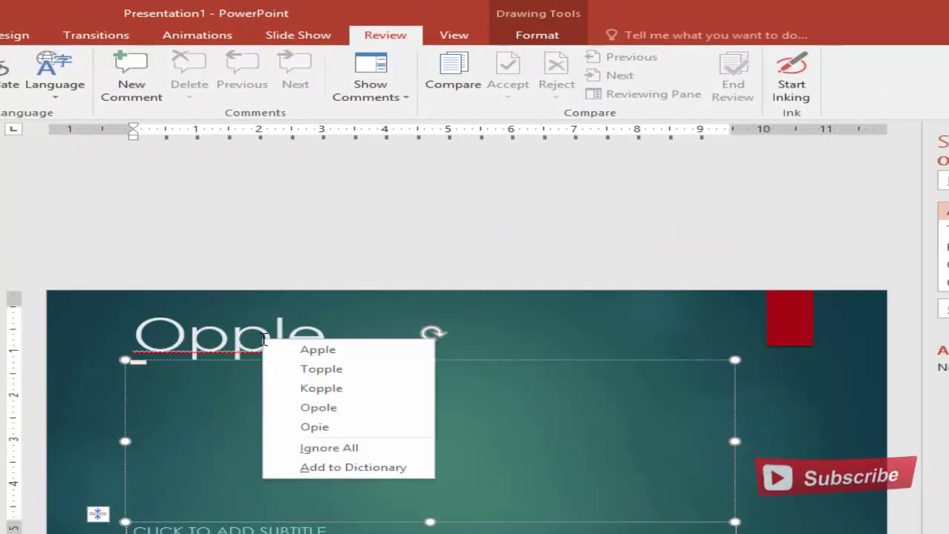
left_click(312, 358)
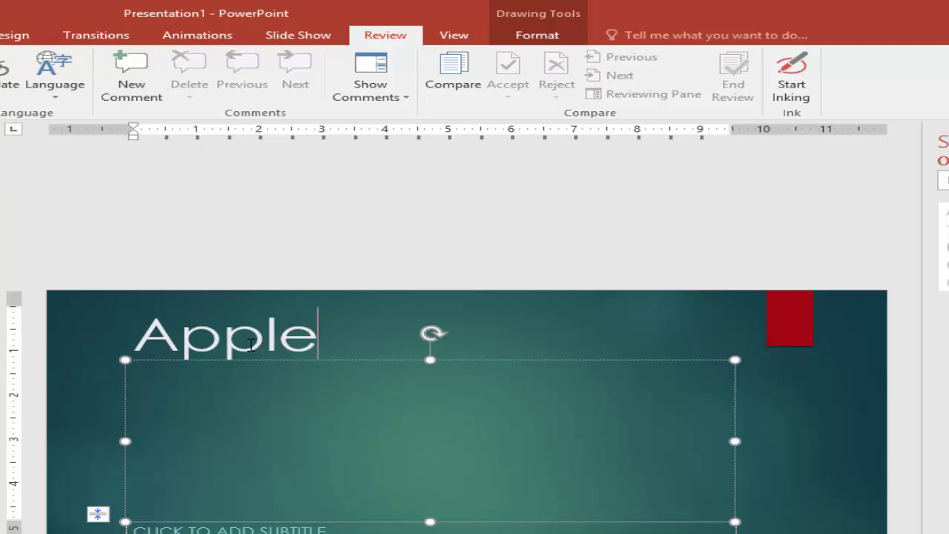
Post a comment reading 'please add new word' on the slide.
left_click(340, 339)
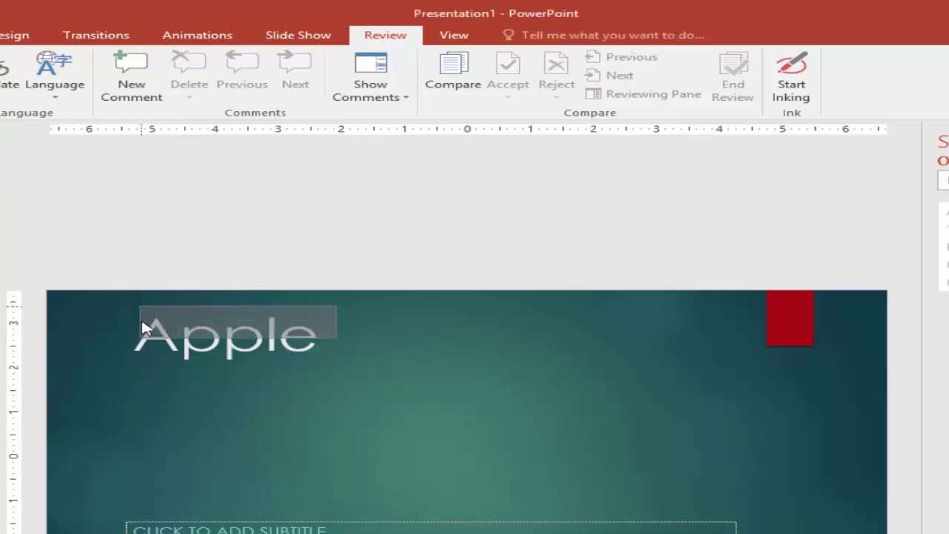
key("ctrl+v")
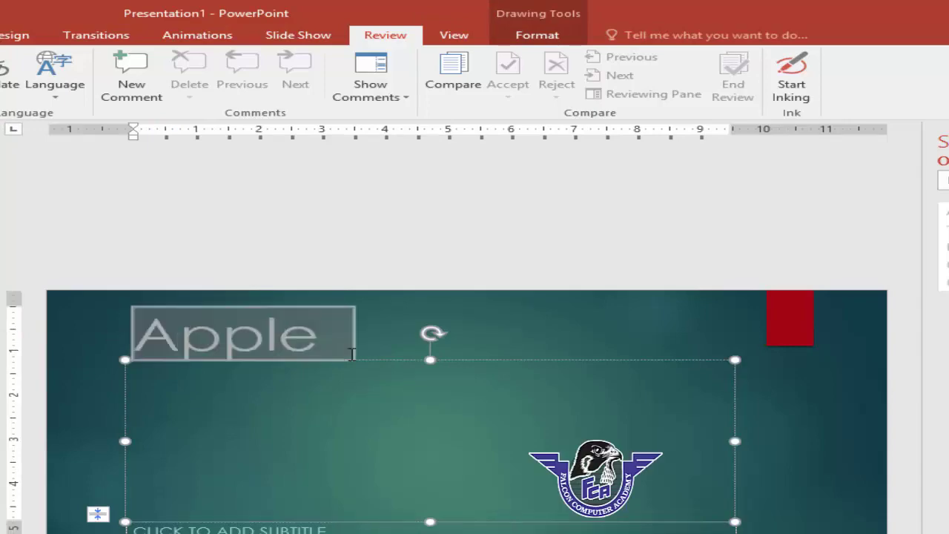
left_click(131, 77)
type("pl")
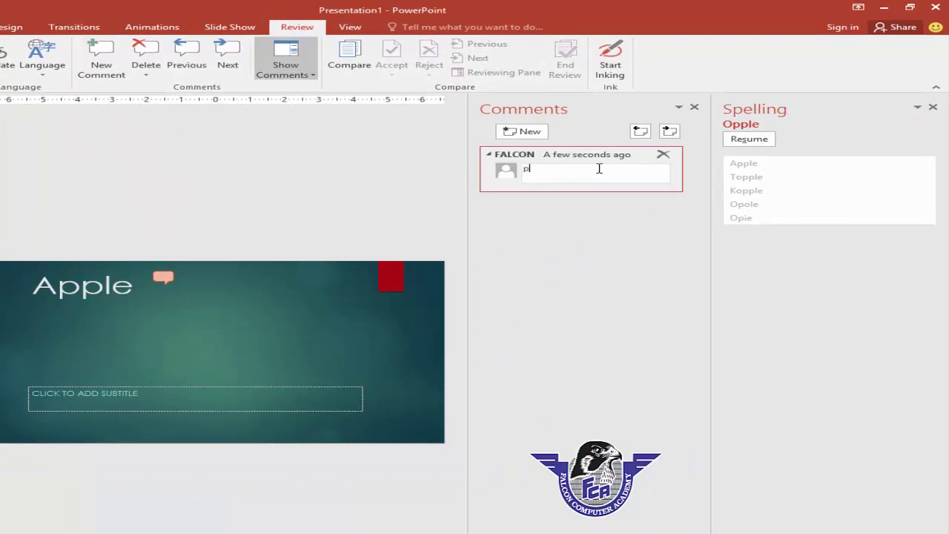
type("ease add")
type(" new")
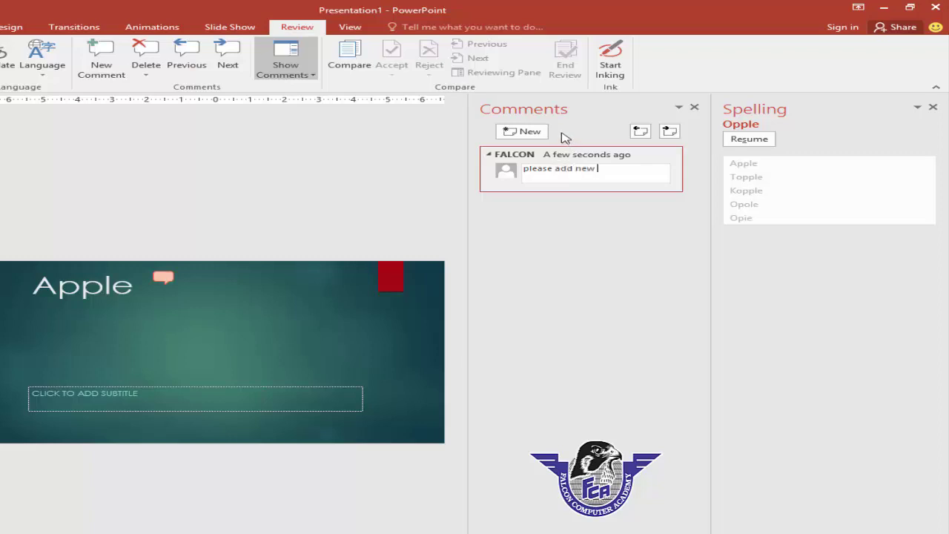
type(" word")
key("Return")
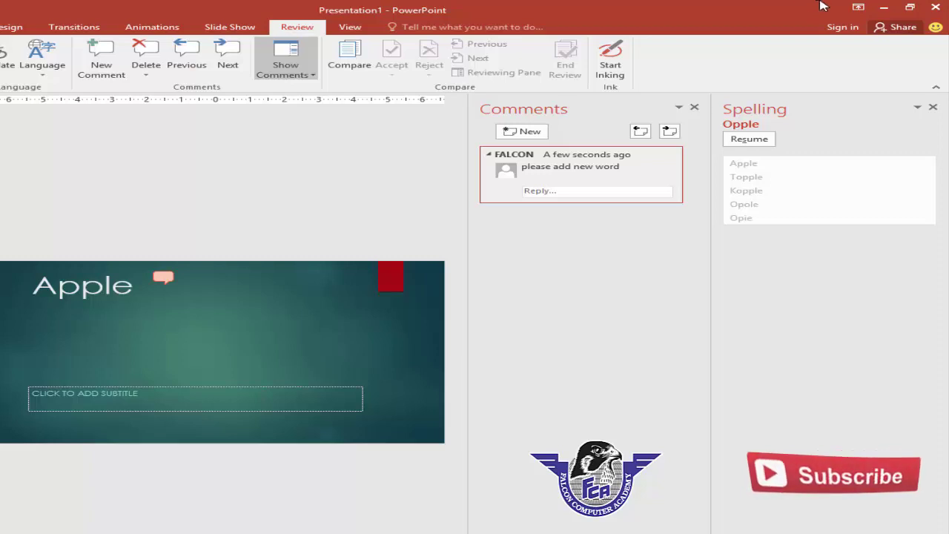
Select 'Apple' in the title and start a second, empty comment, then reshow the comments list.
left_click(216, 344)
left_click(134, 291)
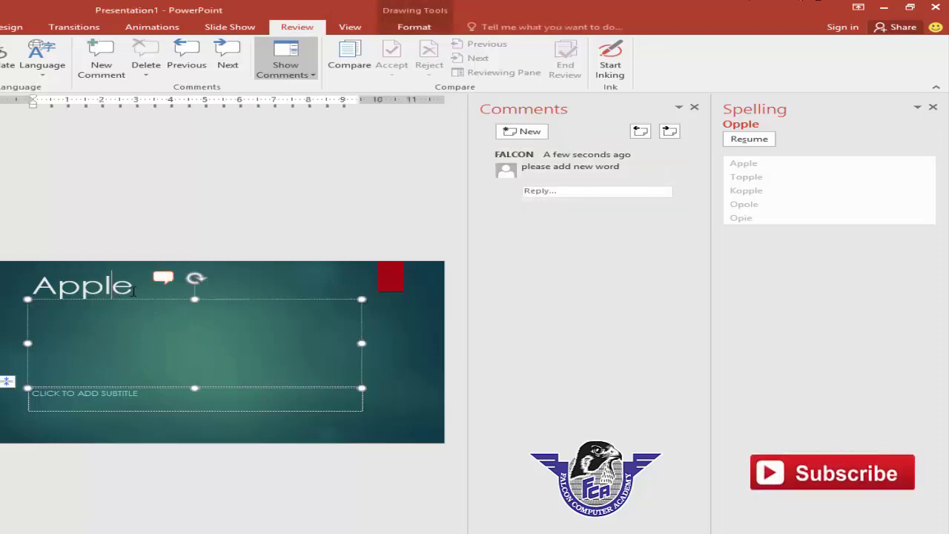
left_click_drag(134, 292, 31, 288)
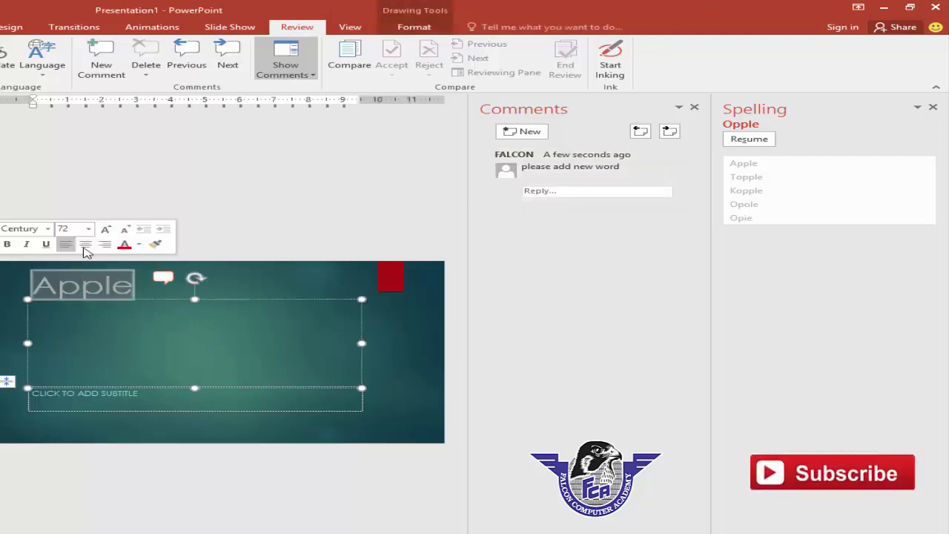
left_click(530, 138)
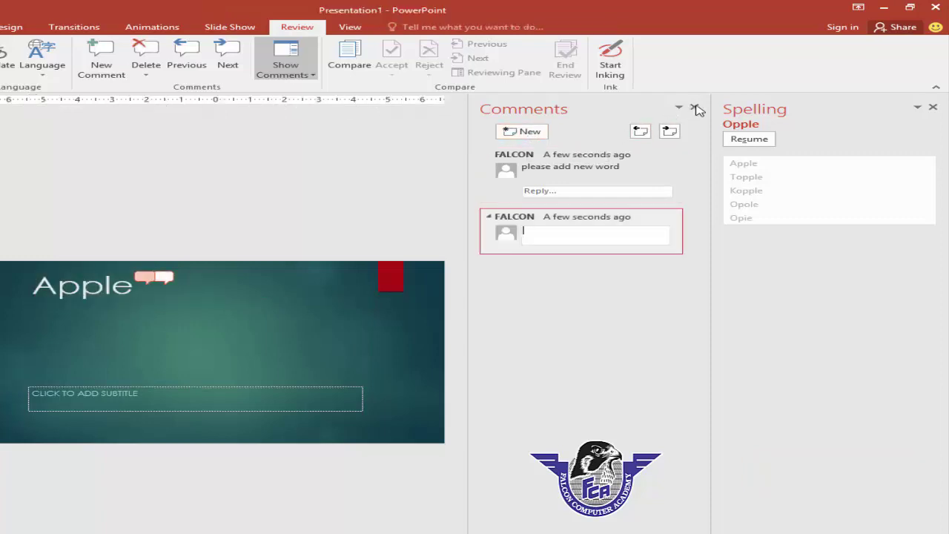
left_click(557, 195)
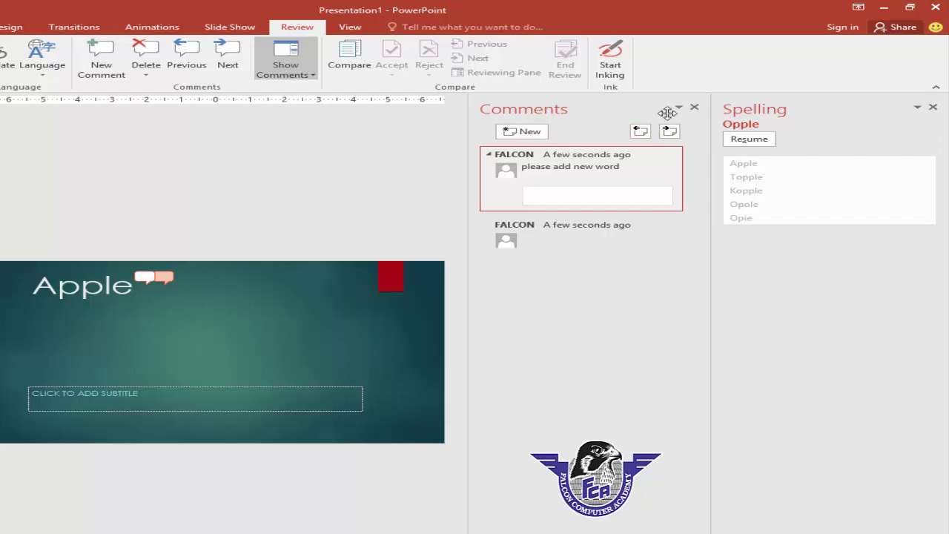
left_click(696, 107)
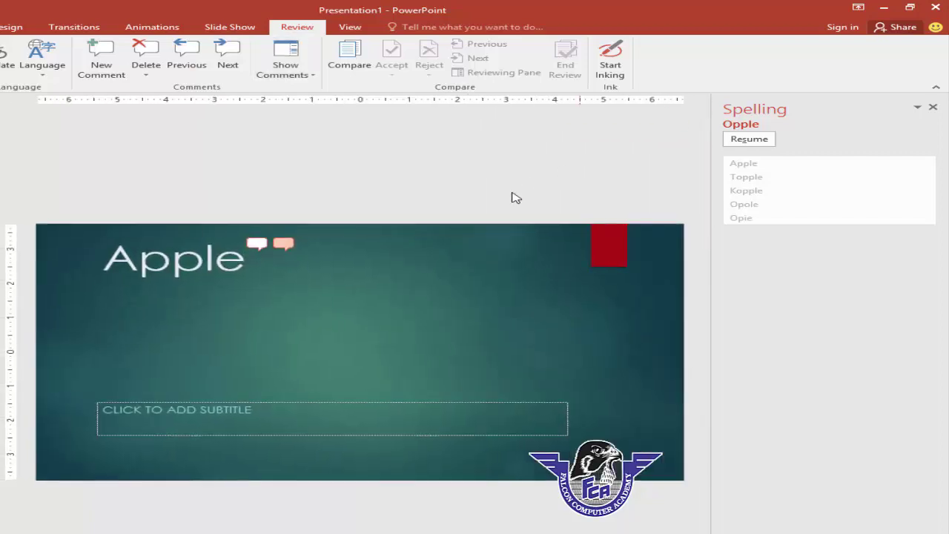
left_click(260, 245)
mouse_move(515, 170)
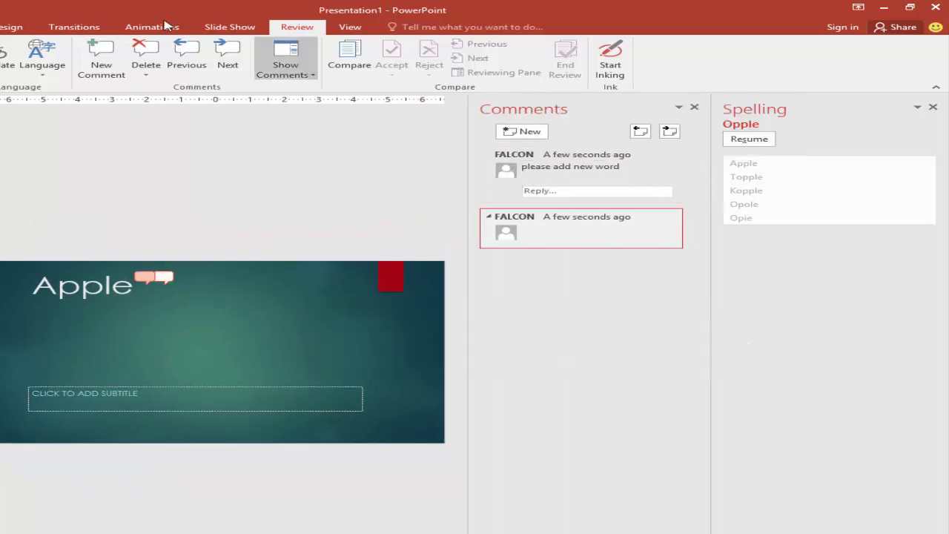
Step through the comments and delete the 'please add new word' comment.
left_click(184, 65)
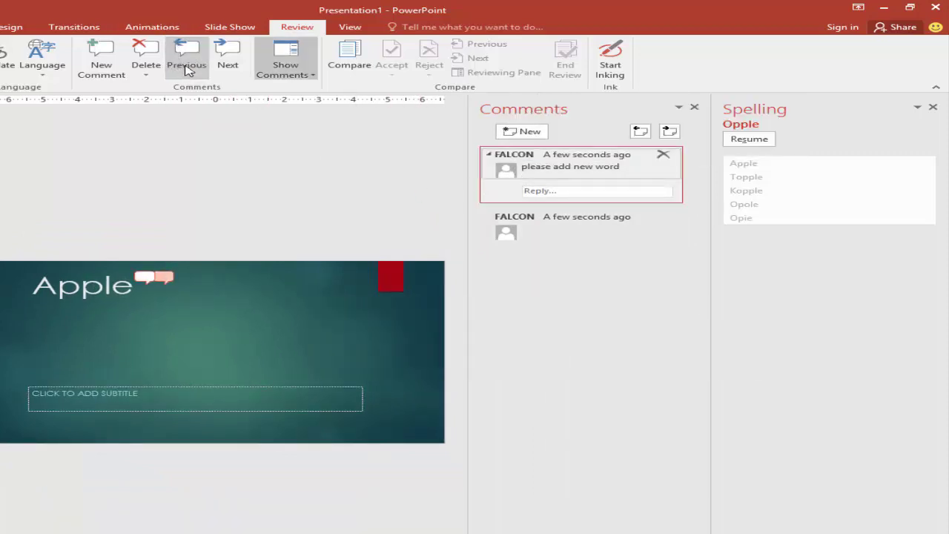
left_click(226, 63)
left_click(186, 64)
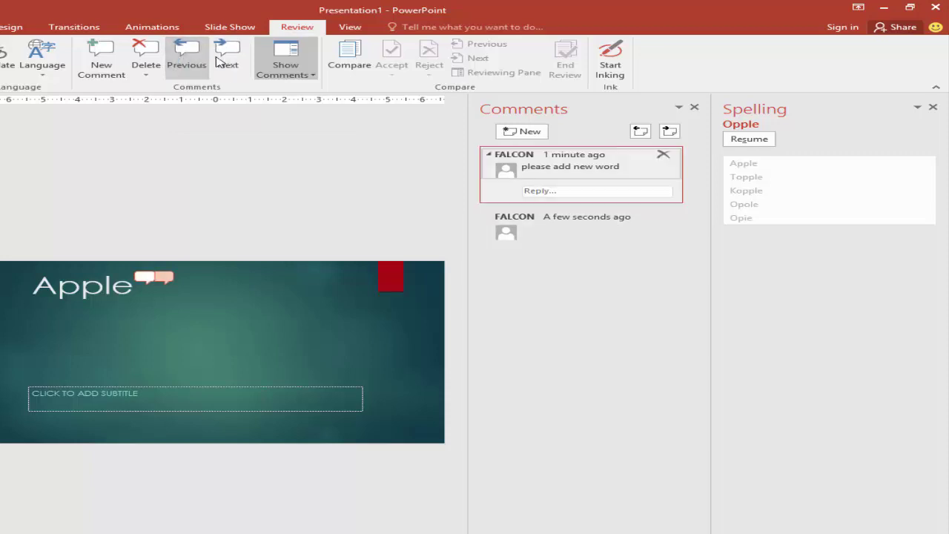
left_click(227, 64)
left_click(194, 64)
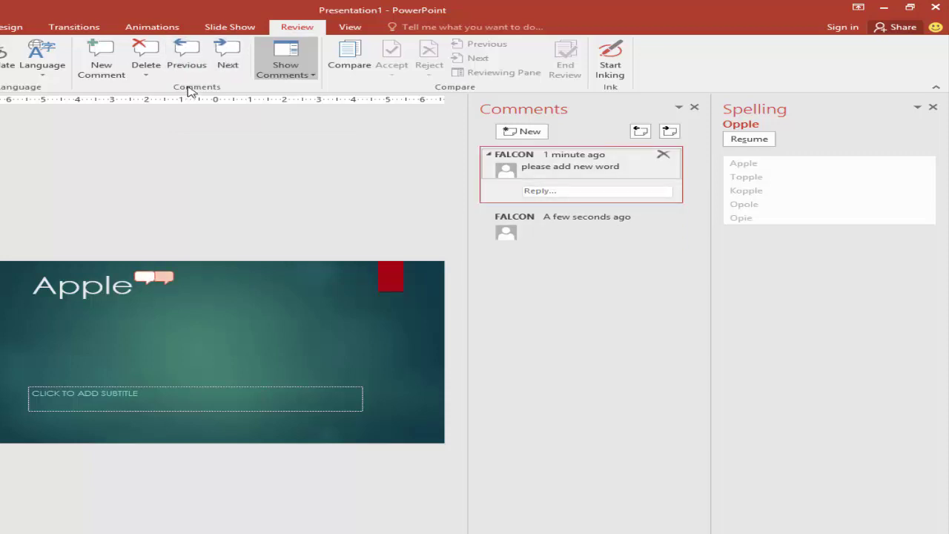
left_click(148, 57)
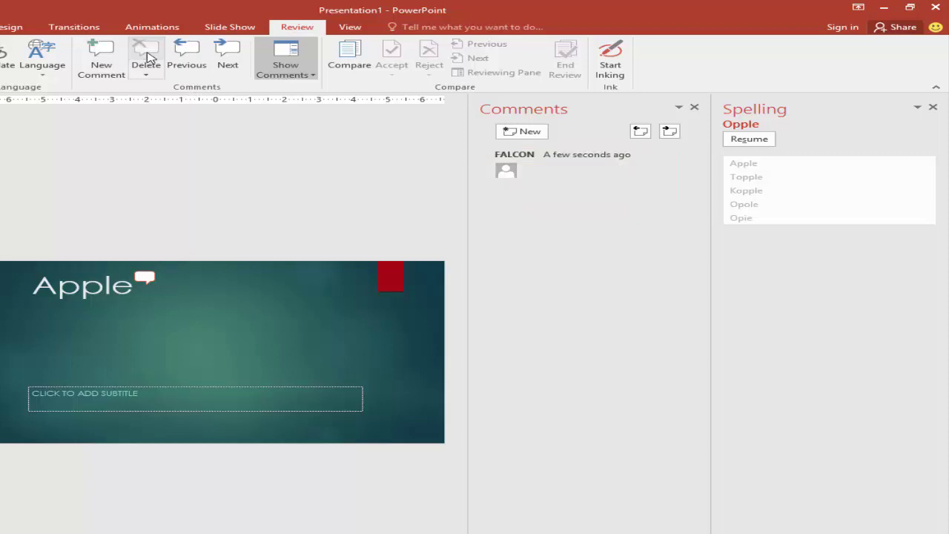
Delete the remaining empty comment.
left_click(148, 278)
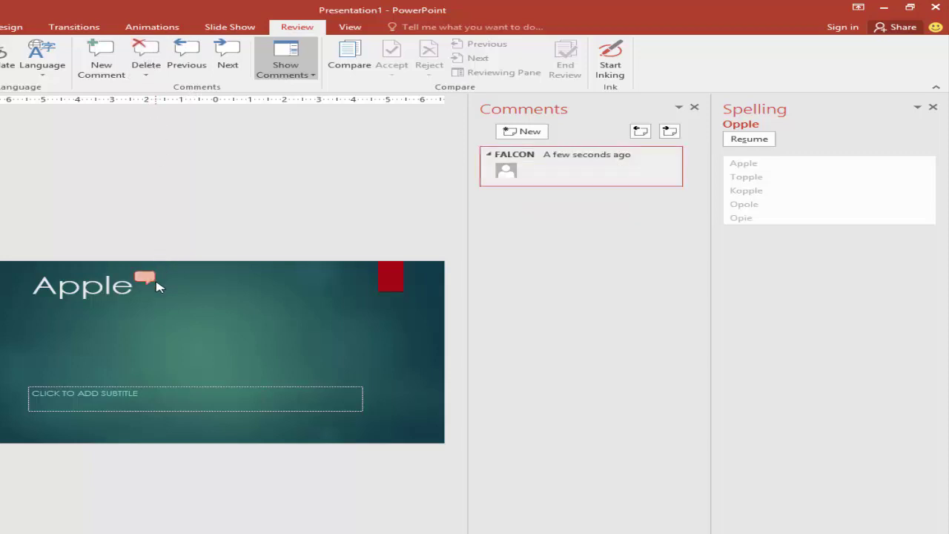
left_click(158, 57)
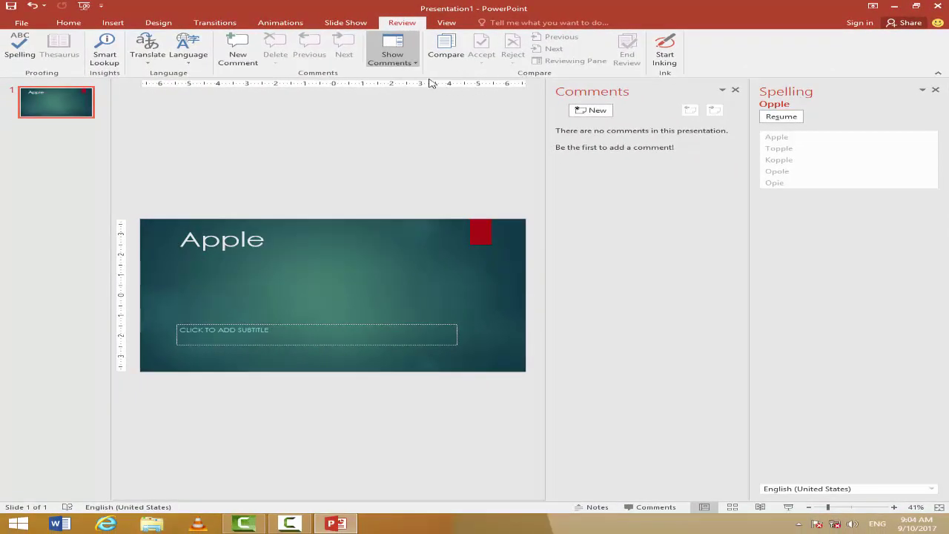
left_click(446, 24)
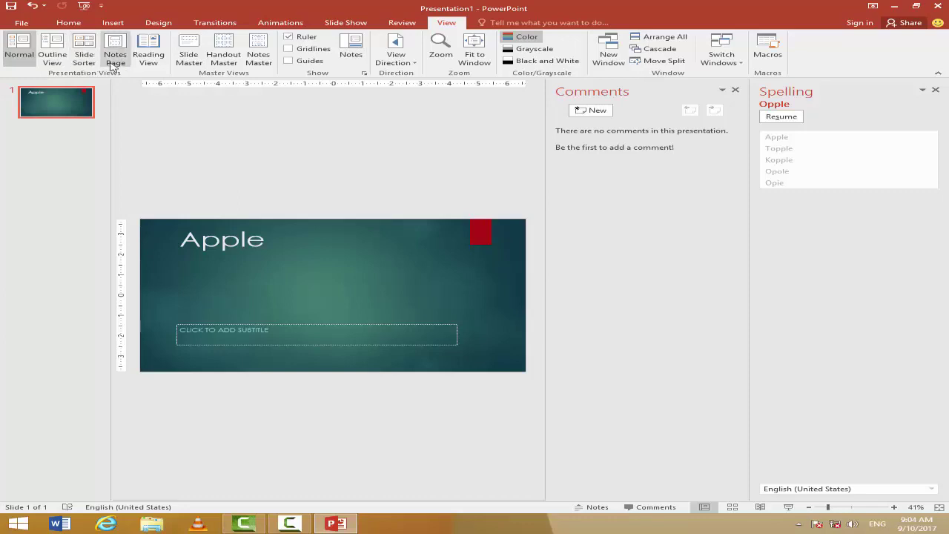
Show the notes area below the Apple slide and close the comments pane.
left_click(22, 58)
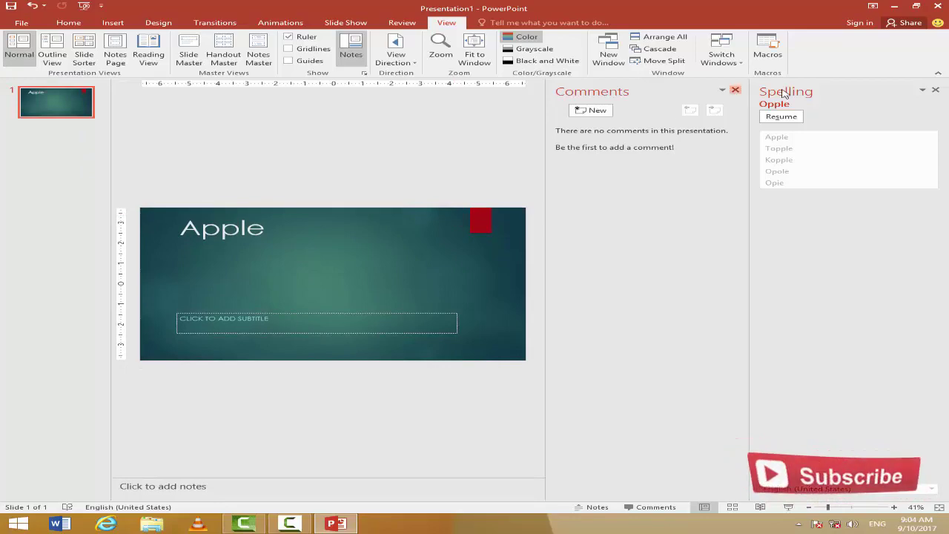
left_click(735, 90)
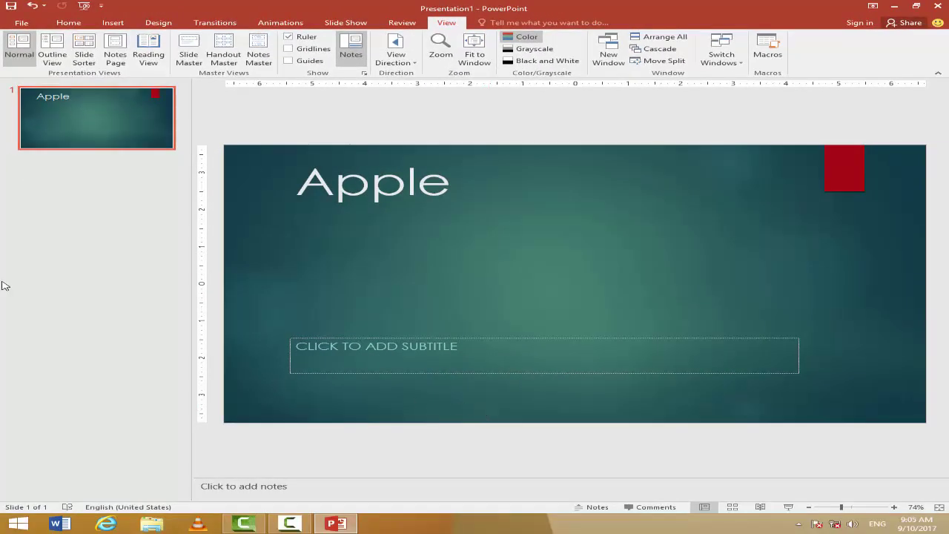
Insert three new slides after Apple, bringing the presentation to four slides.
left_click(78, 24)
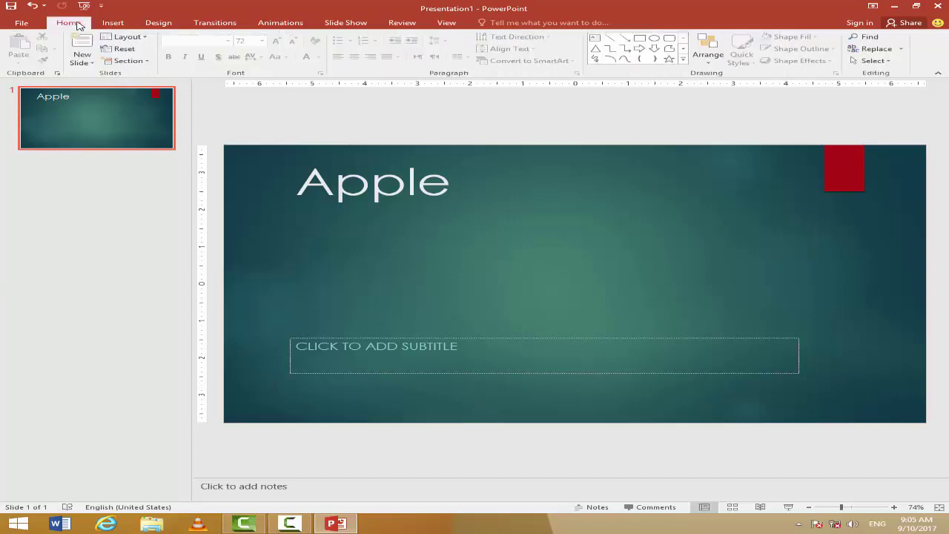
left_click(80, 45)
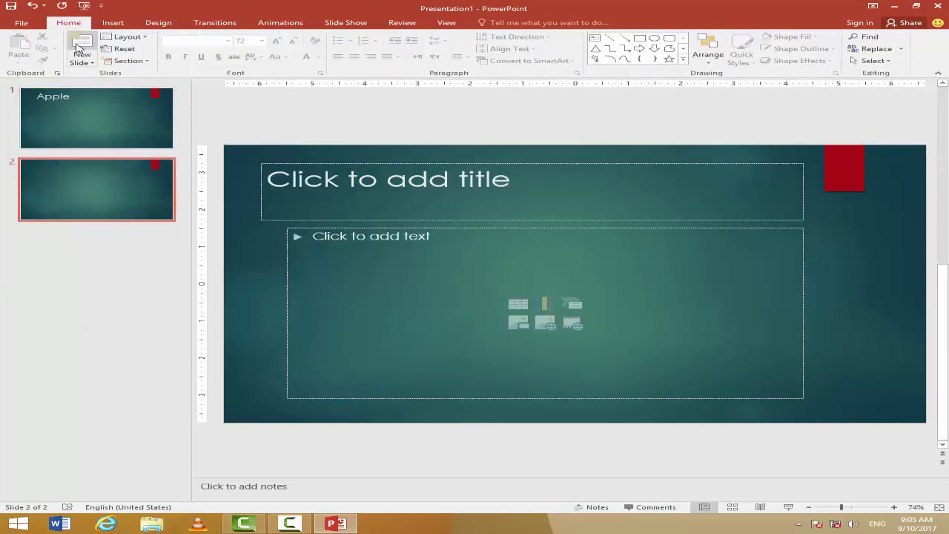
left_click(77, 46)
left_click(78, 46)
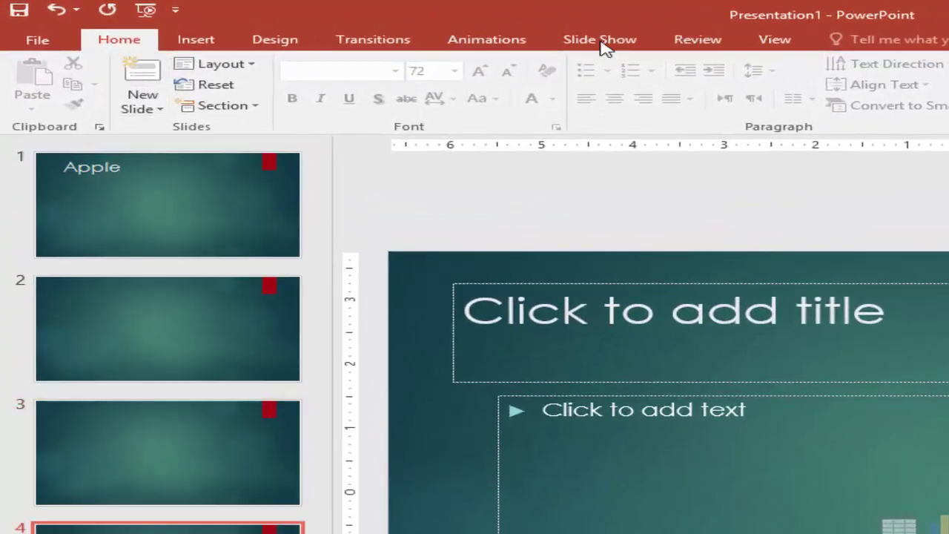
left_click(779, 40)
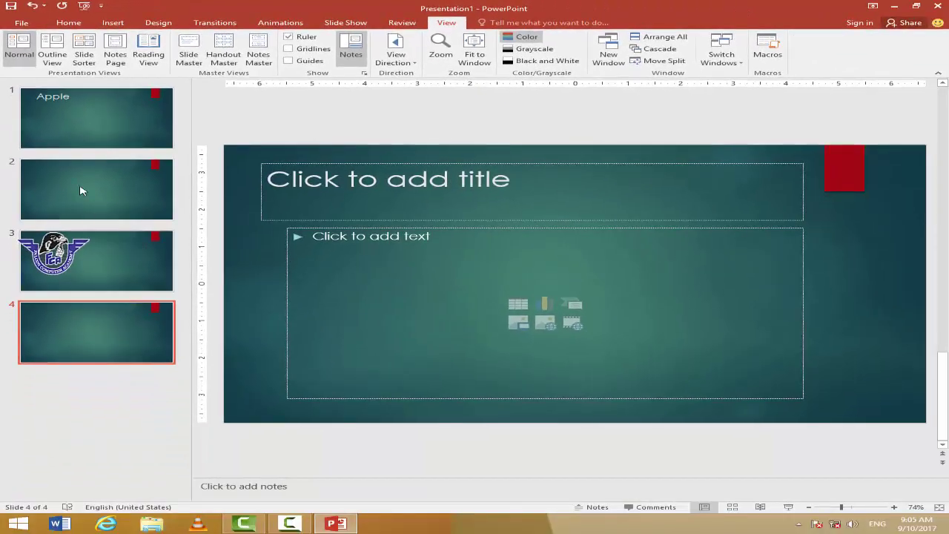
Switch to Outline View and move between slides 3 and 4 in the outline.
left_click(57, 65)
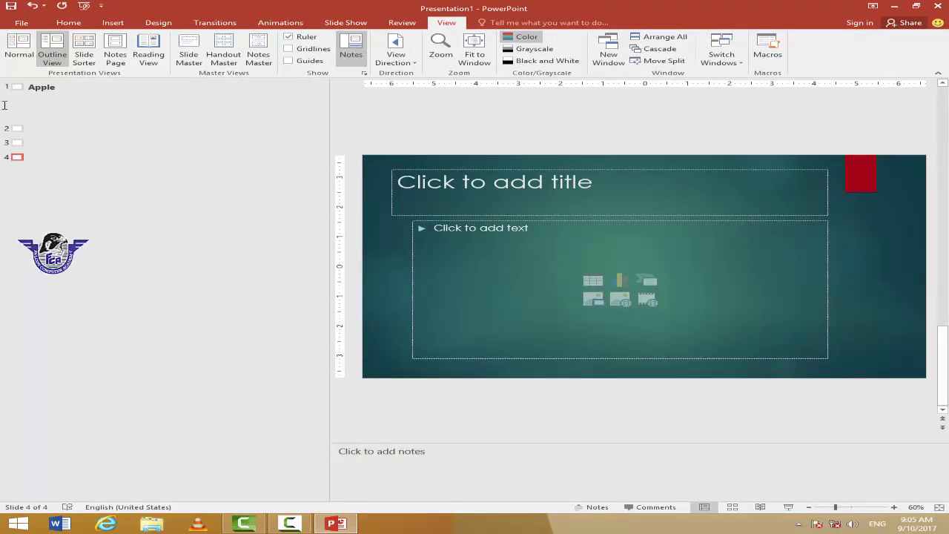
left_click(15, 129)
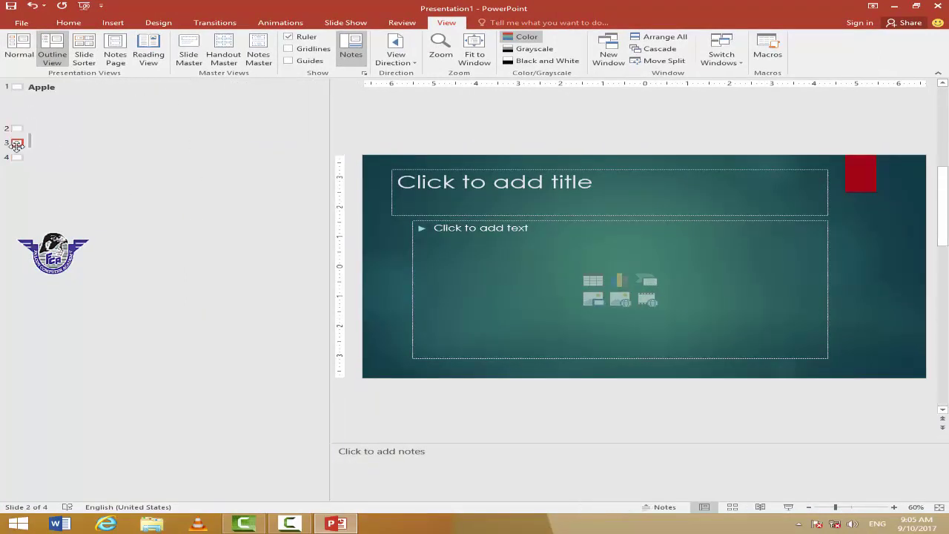
left_click(18, 154)
left_click(18, 143)
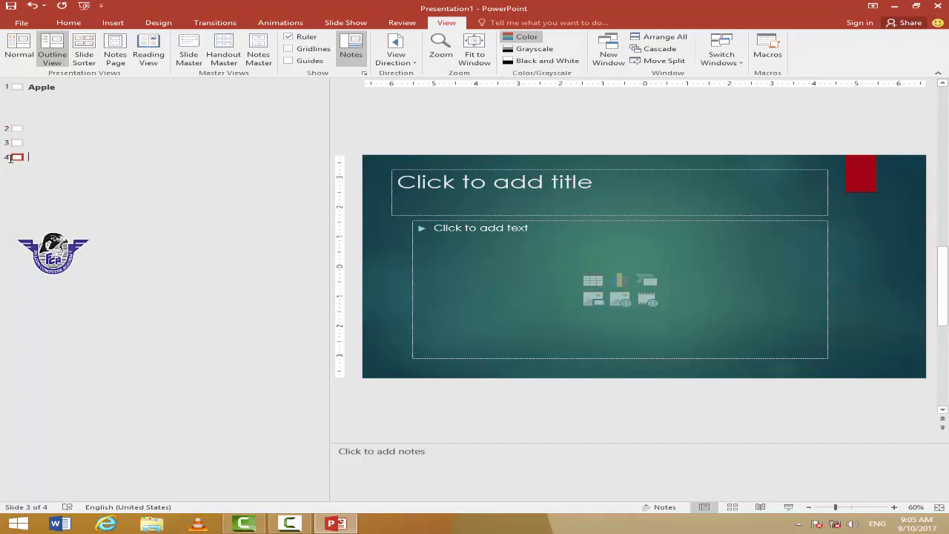
left_click(20, 156)
View the slides in Slide Sorter, undo a change, and display slide 4 as a Notes Page.
left_click(83, 53)
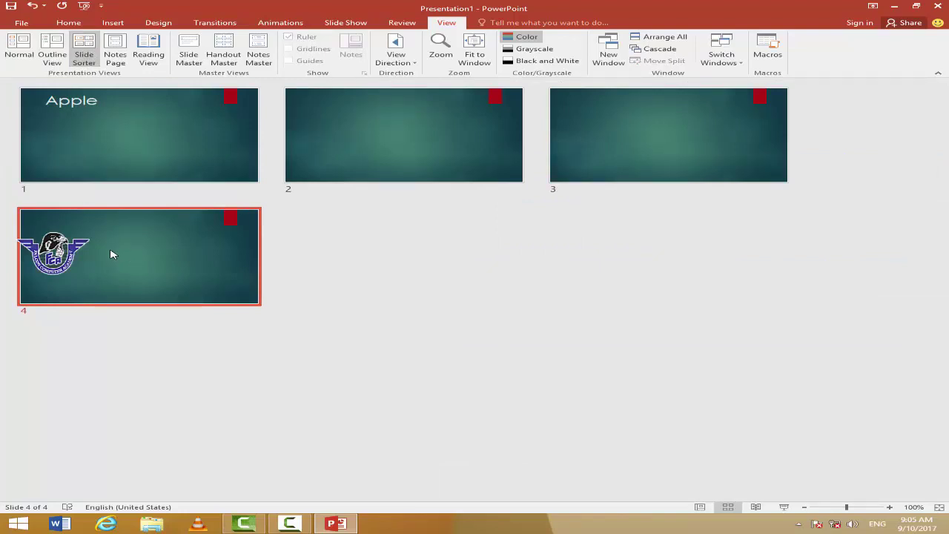
key("ctrl+z")
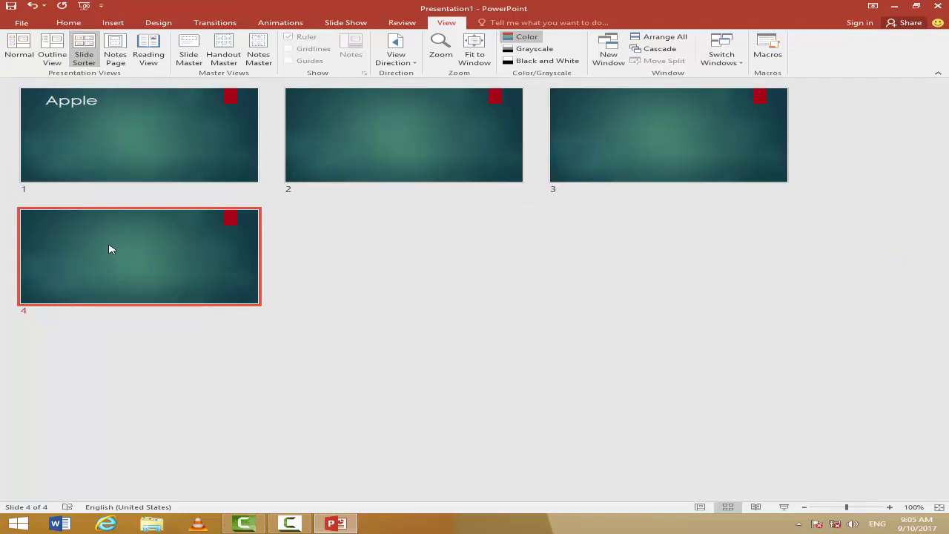
left_click(120, 56)
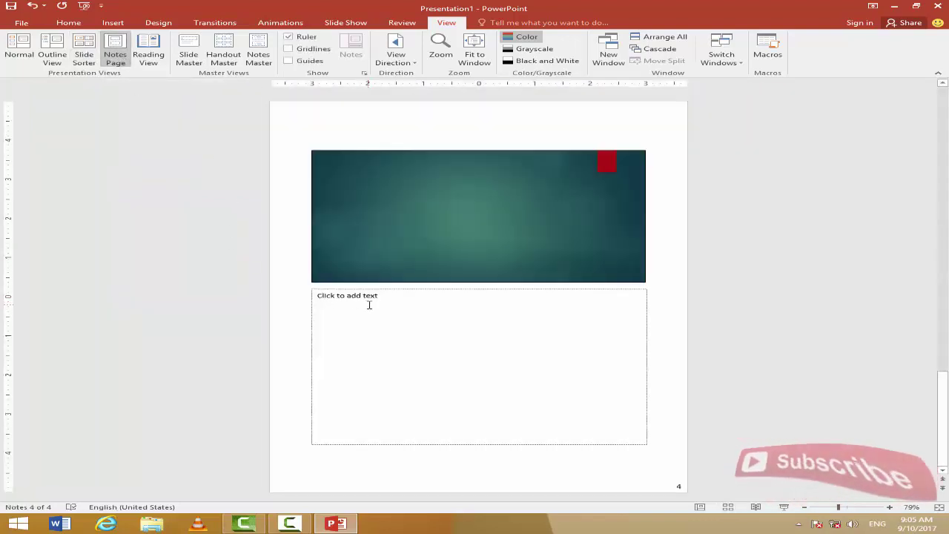
Preview slide 4 in Reading View, then return to Normal editing view.
left_click(369, 305)
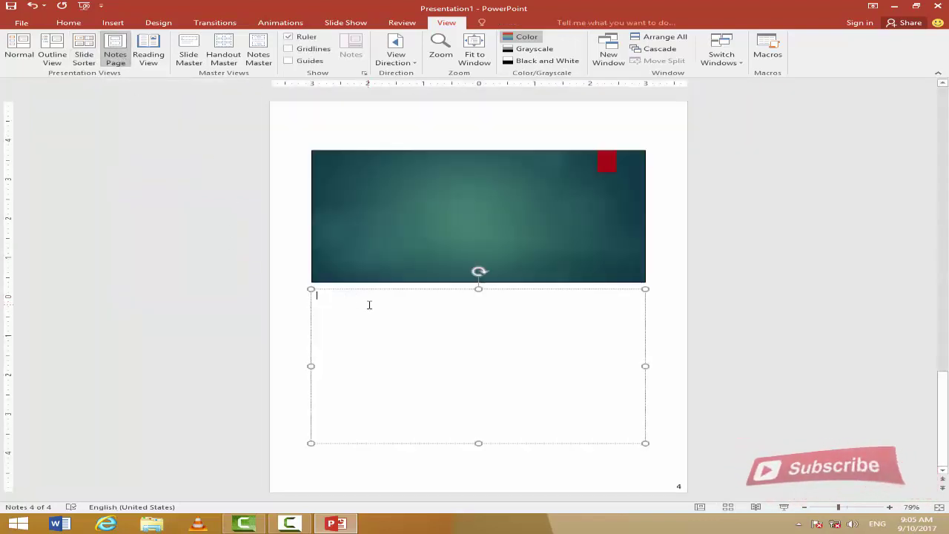
left_click(148, 55)
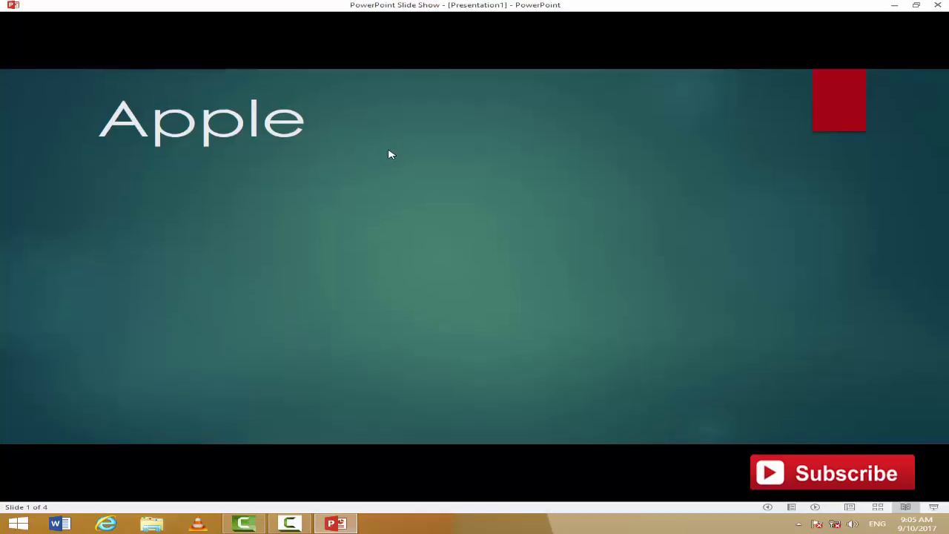
key("Escape")
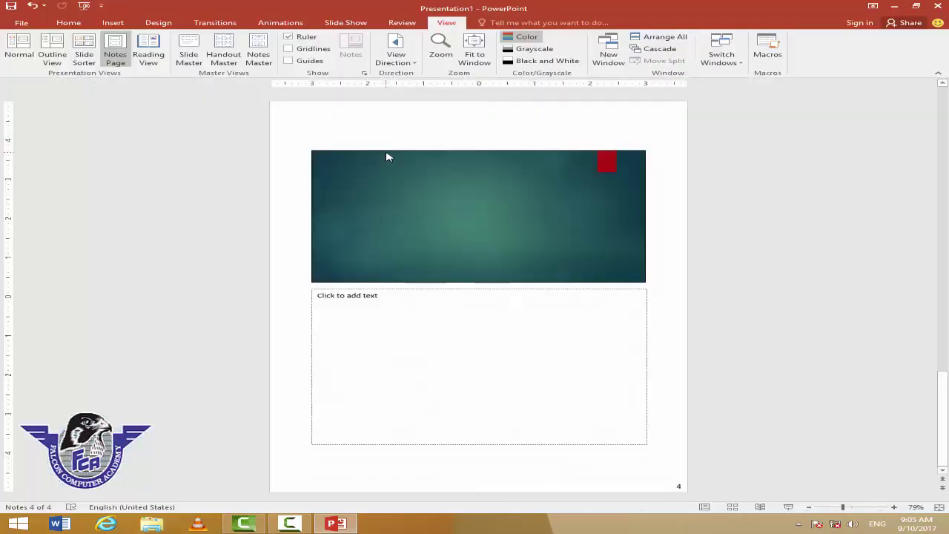
left_click(18, 49)
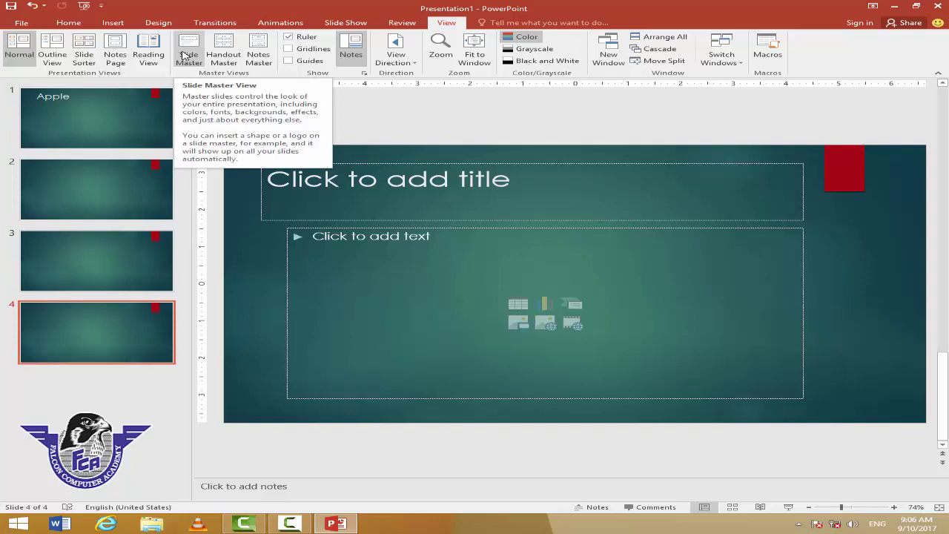
Glance at the Slide Master layouts, then open the six-slides-per-page Handout Master.
left_click(189, 58)
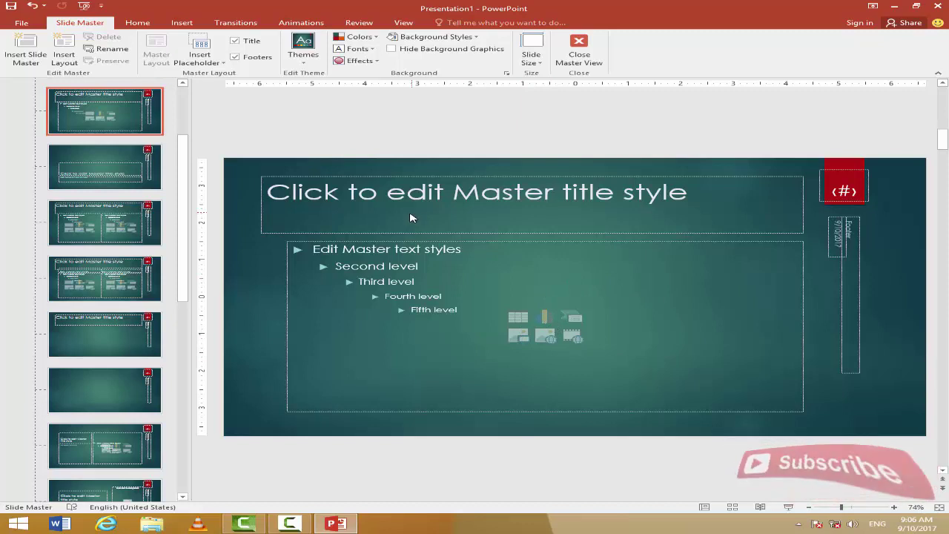
left_click(404, 22)
left_click(224, 63)
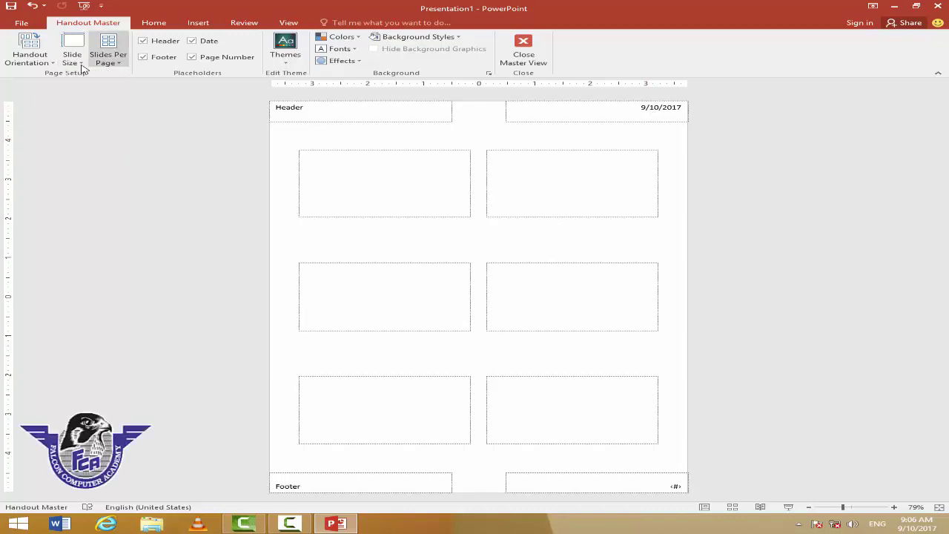
Set the handout page to portrait orientation with four slides per page.
left_click(28, 58)
left_click(36, 108)
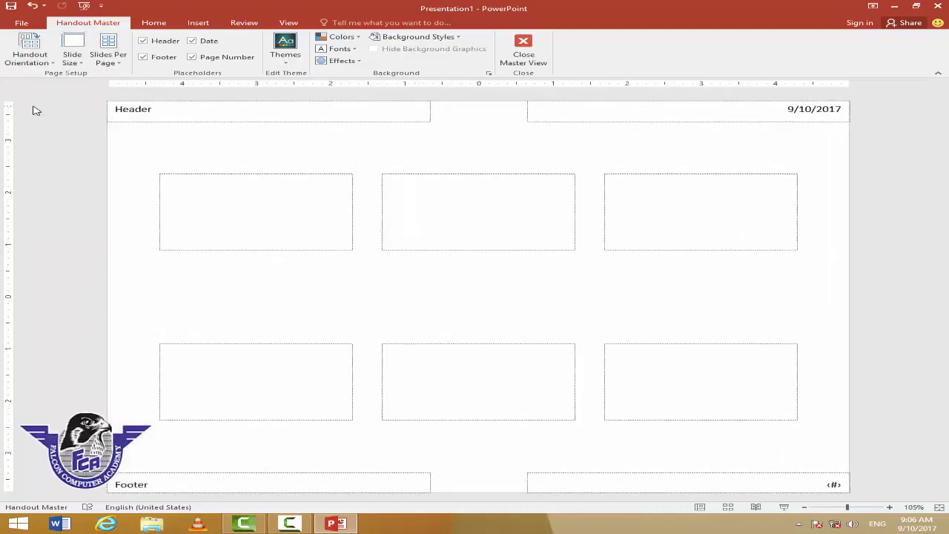
left_click(37, 59)
left_click(45, 79)
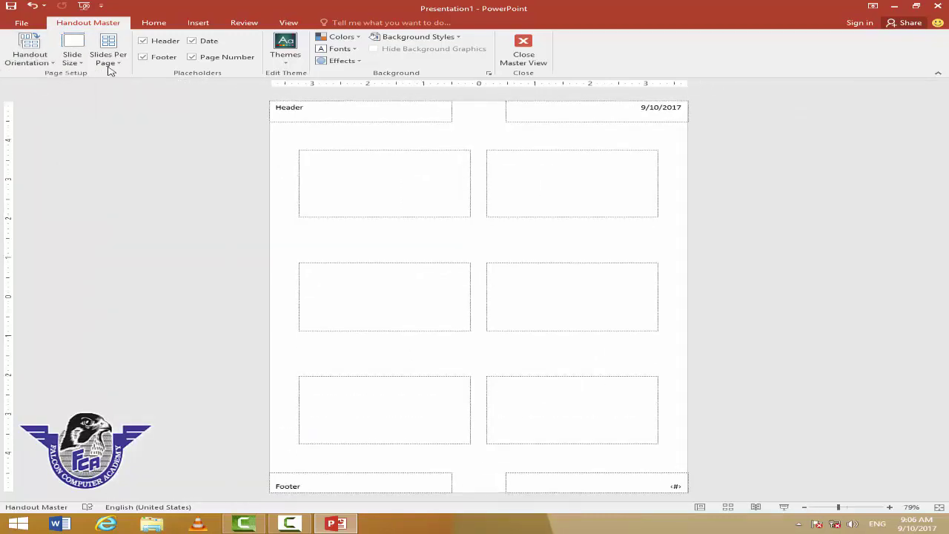
left_click(108, 58)
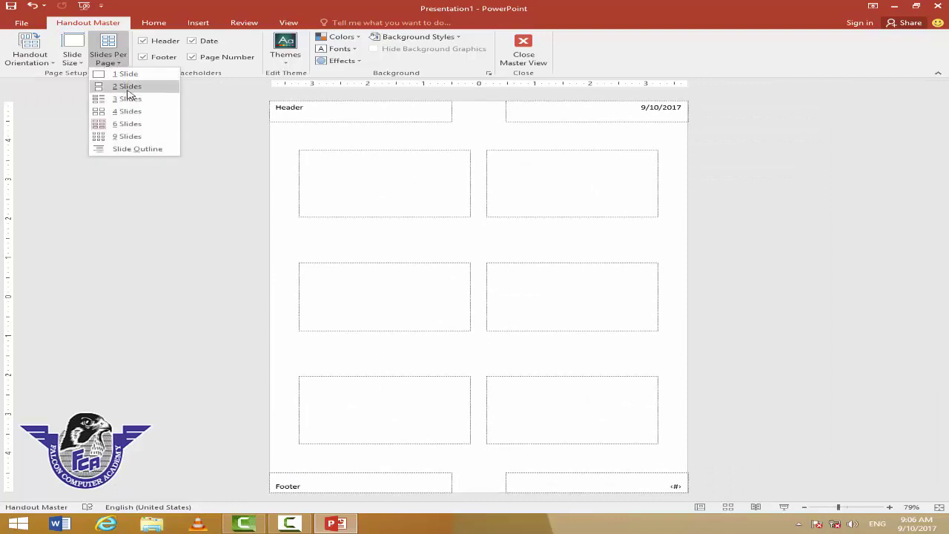
left_click(127, 90)
left_click(109, 58)
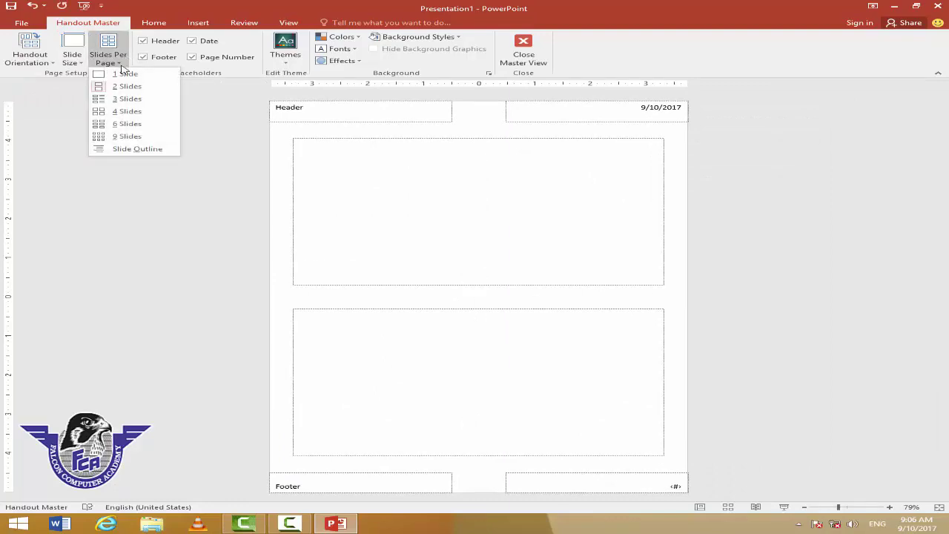
left_click(114, 113)
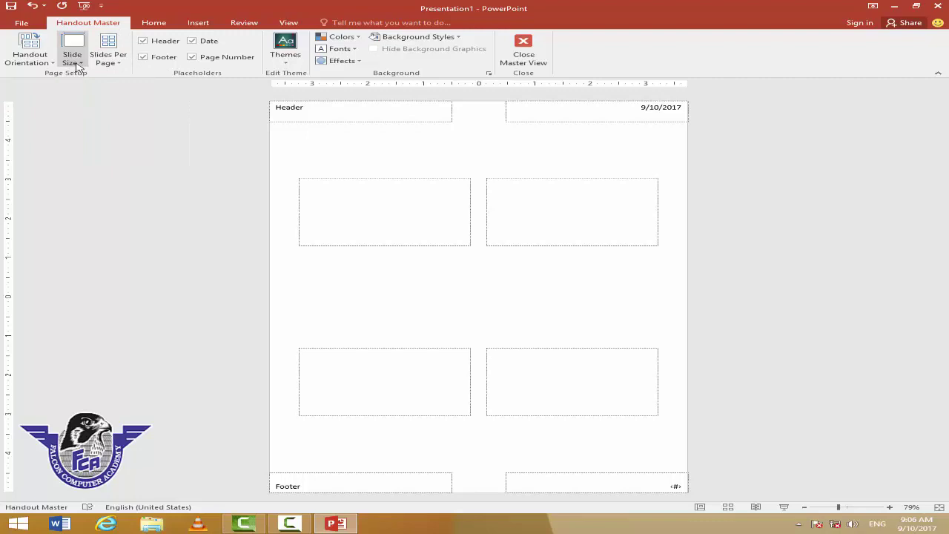
Change the slide size and choose Ensure Fit to rescale the slides.
left_click(77, 65)
left_click(103, 88)
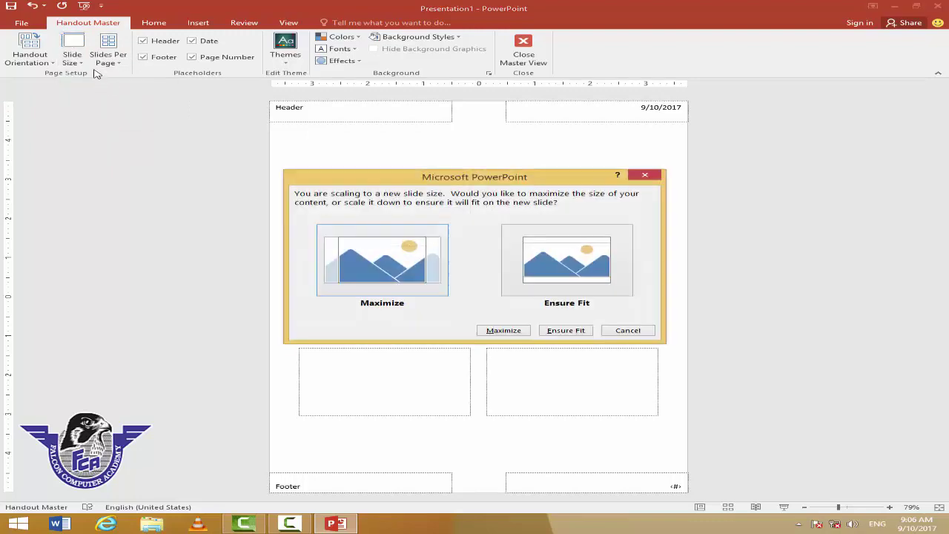
left_click(569, 332)
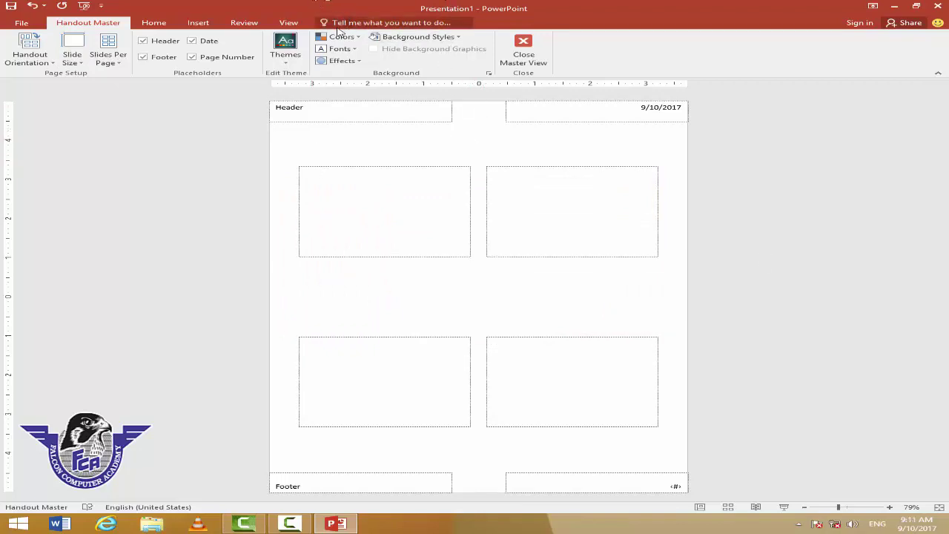
left_click(288, 24)
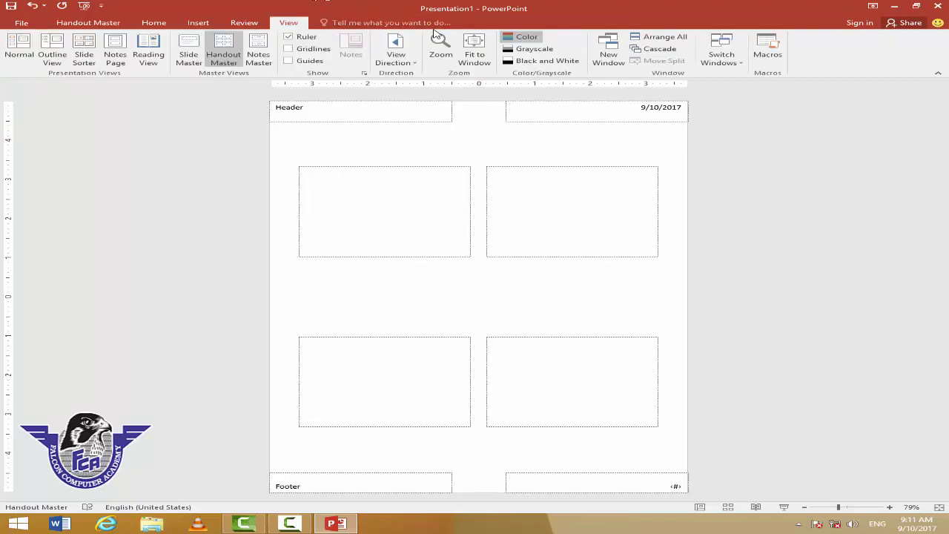
View the Notes Master, then close master view to return to slide 4.
left_click(258, 56)
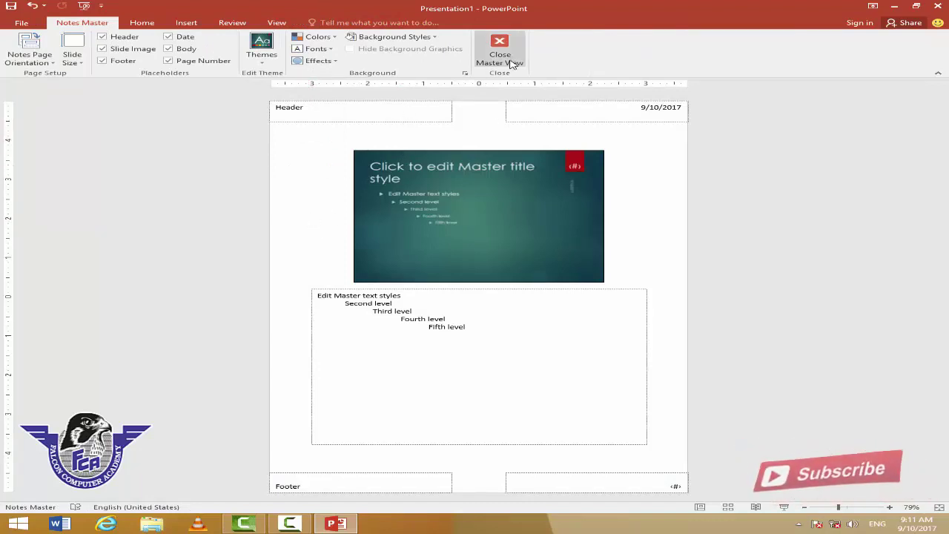
left_click(508, 62)
left_click(448, 23)
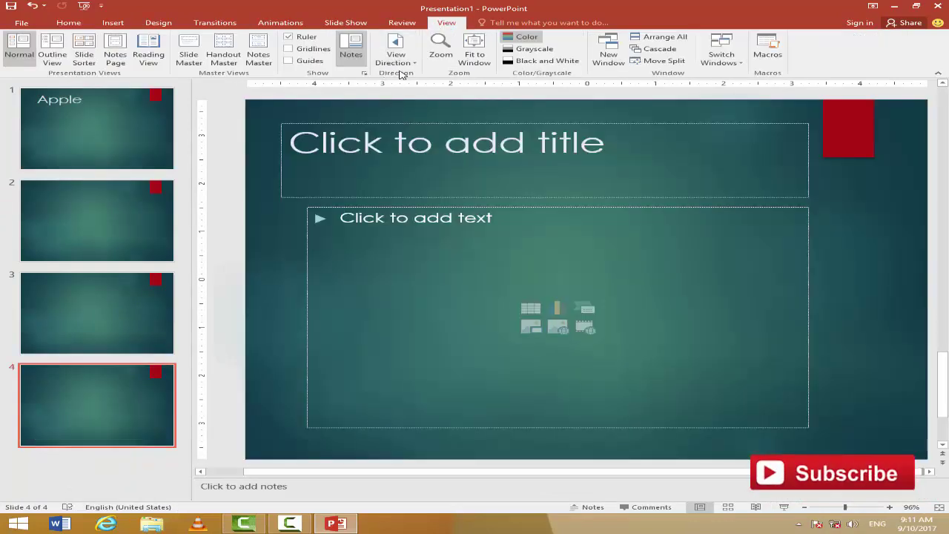
Mirror the view direction to Right-to-Left, restore Left-to-Right, and open the Zoom dialog.
left_click(406, 66)
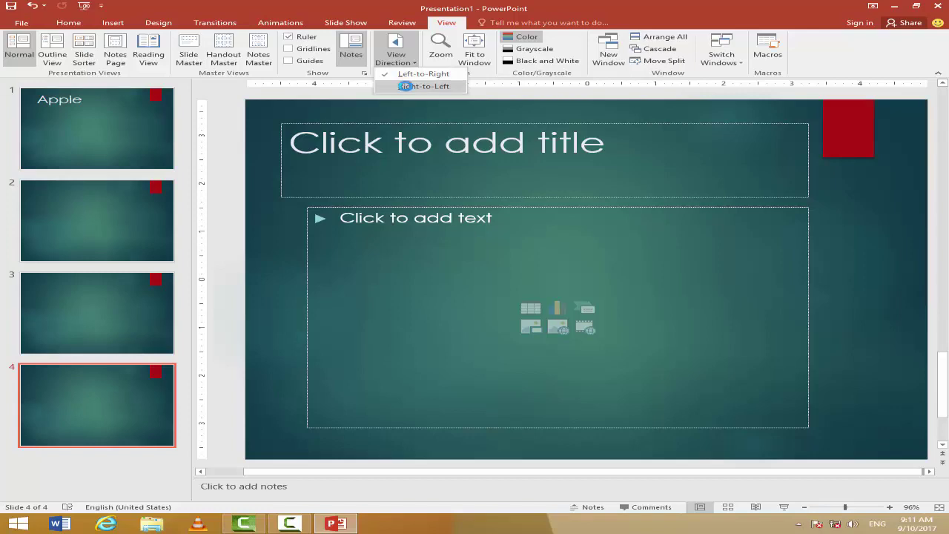
left_click(405, 87)
left_click(400, 60)
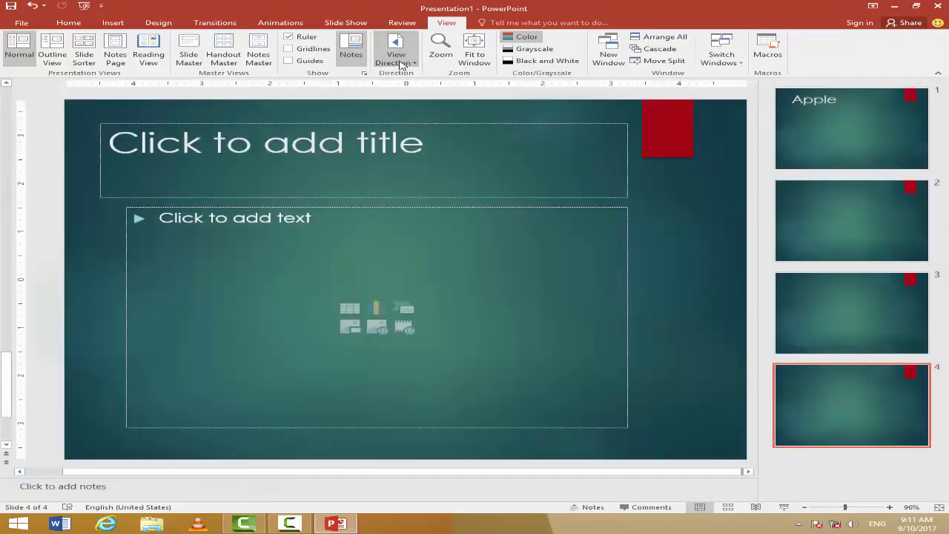
left_click(409, 74)
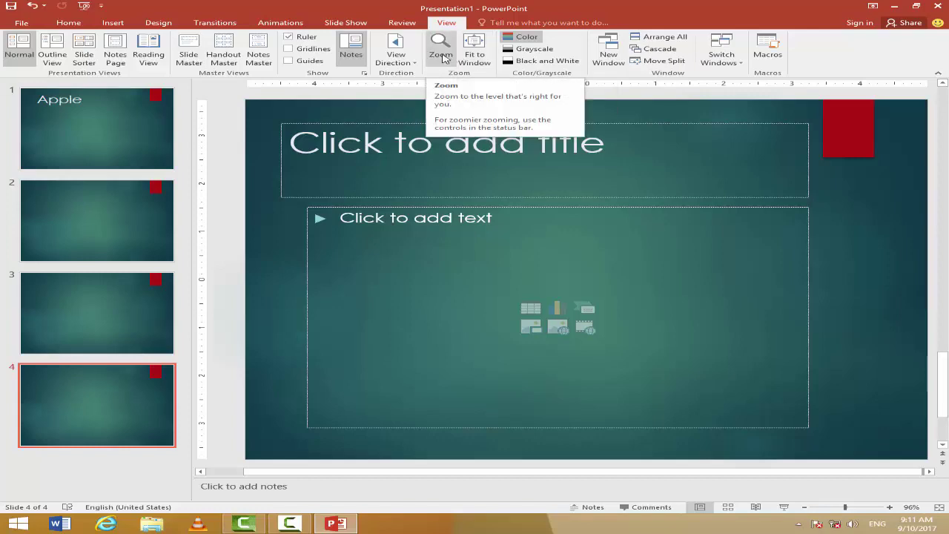
left_click(442, 57)
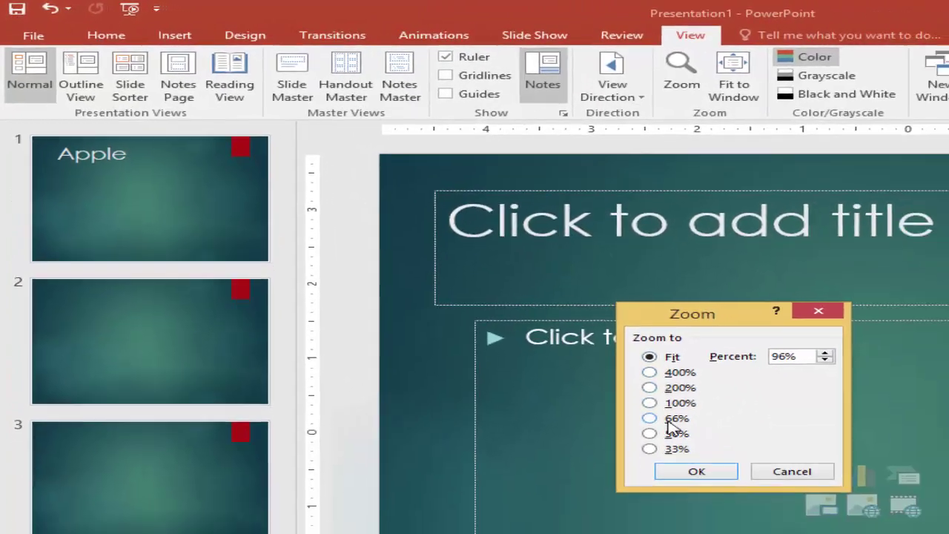
Zoom slide 4 to 66%, then set the zoom back to Fit (96%).
left_click(821, 509)
left_click(450, 304)
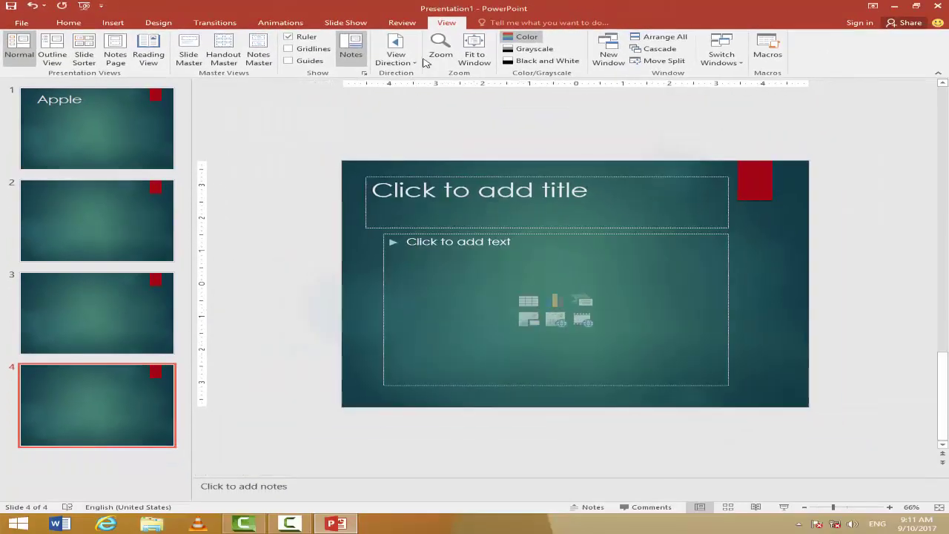
left_click(438, 56)
left_click(434, 230)
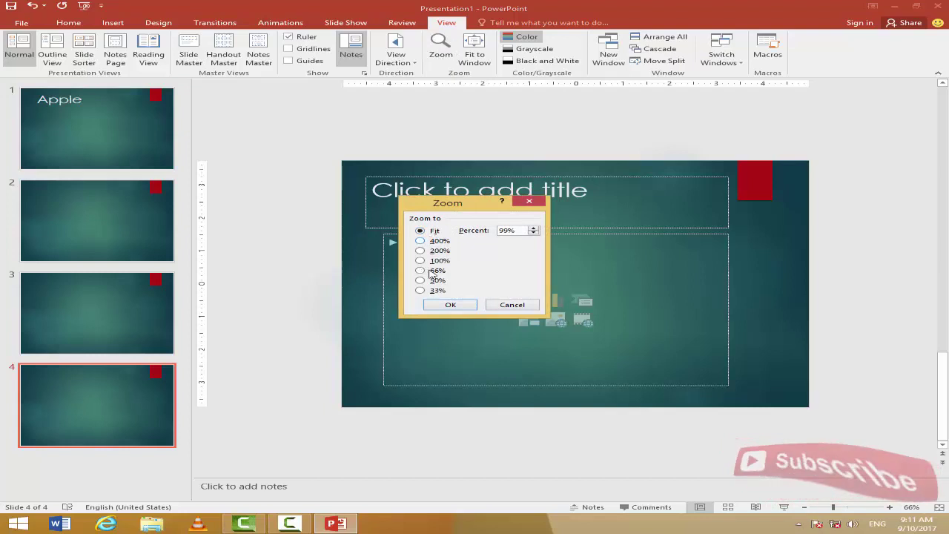
left_click(448, 305)
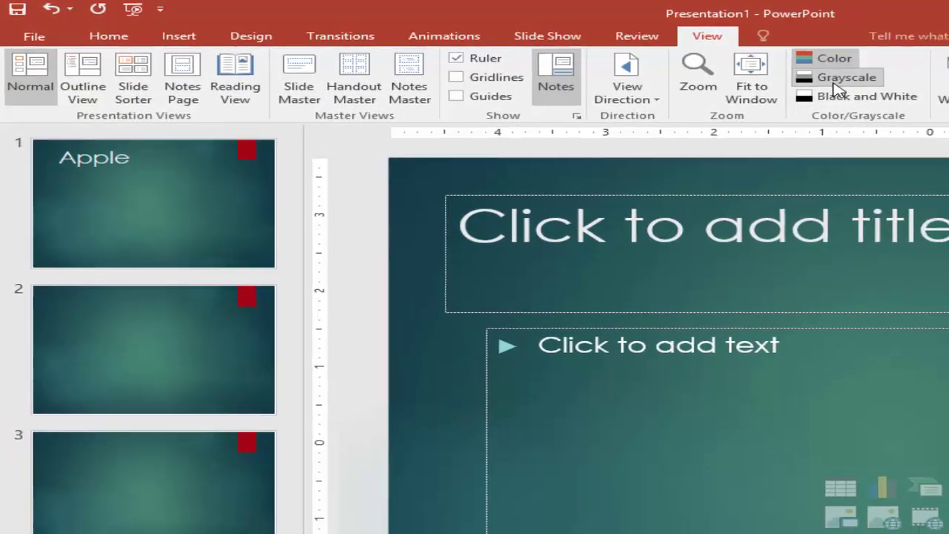
Switch to Grayscale and insert the tree landscape picture from the wallpapers folder on Z:.
left_click(834, 81)
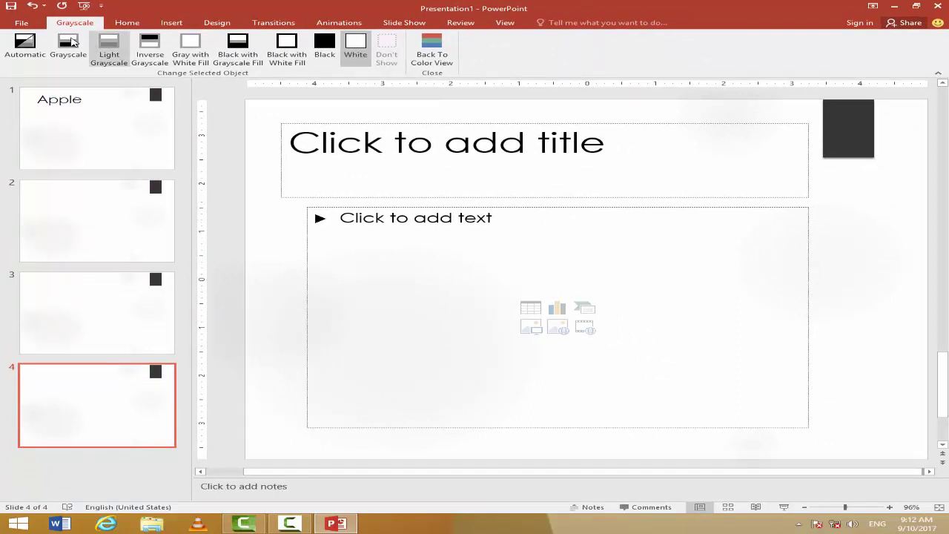
left_click(171, 23)
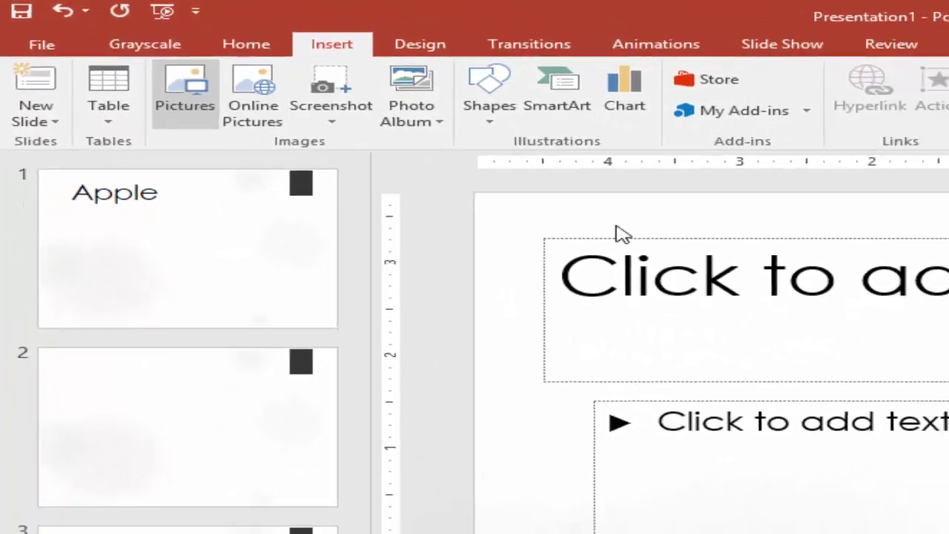
left_click(184, 96)
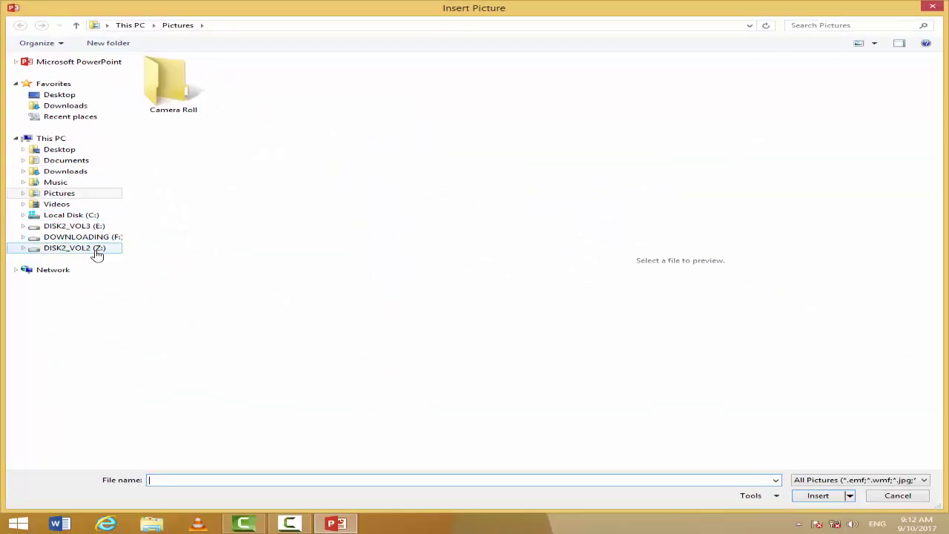
left_click(95, 250)
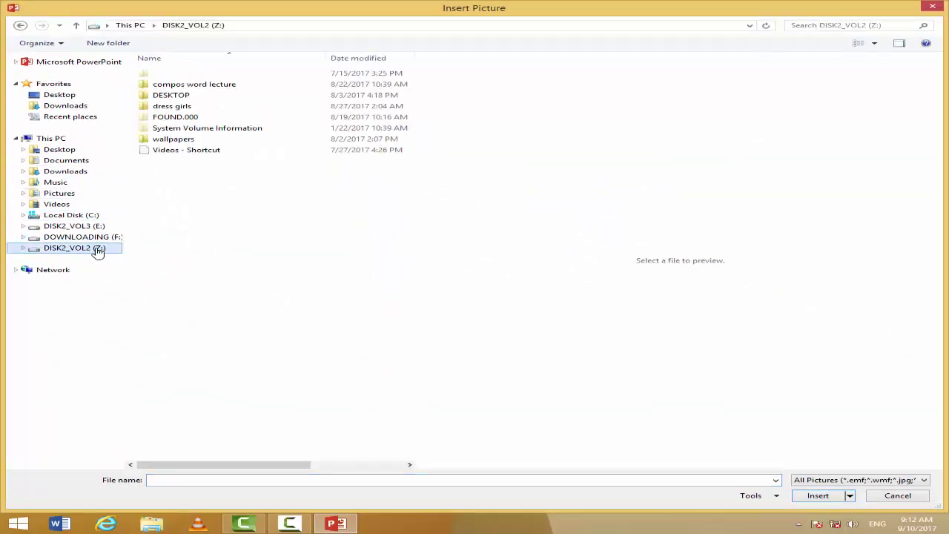
double_click(190, 141)
left_click(351, 206)
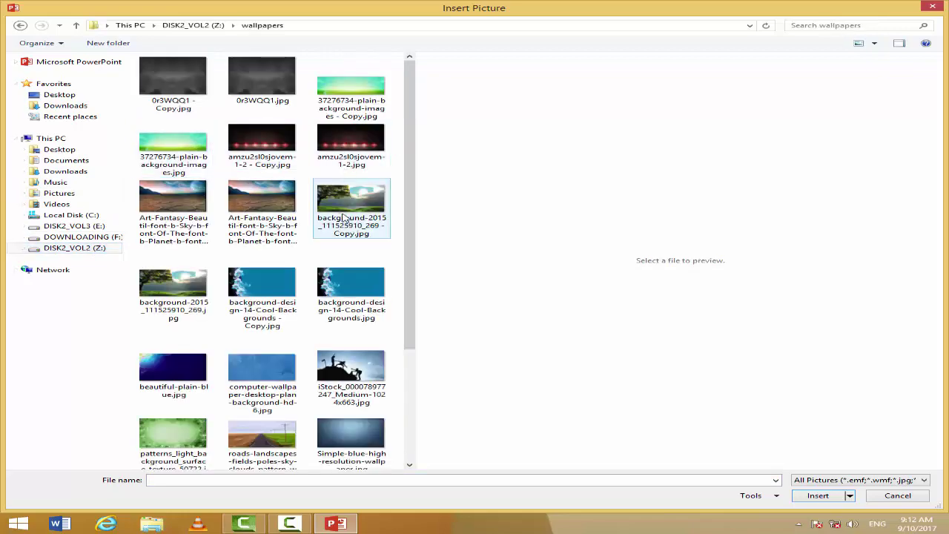
double_click(351, 207)
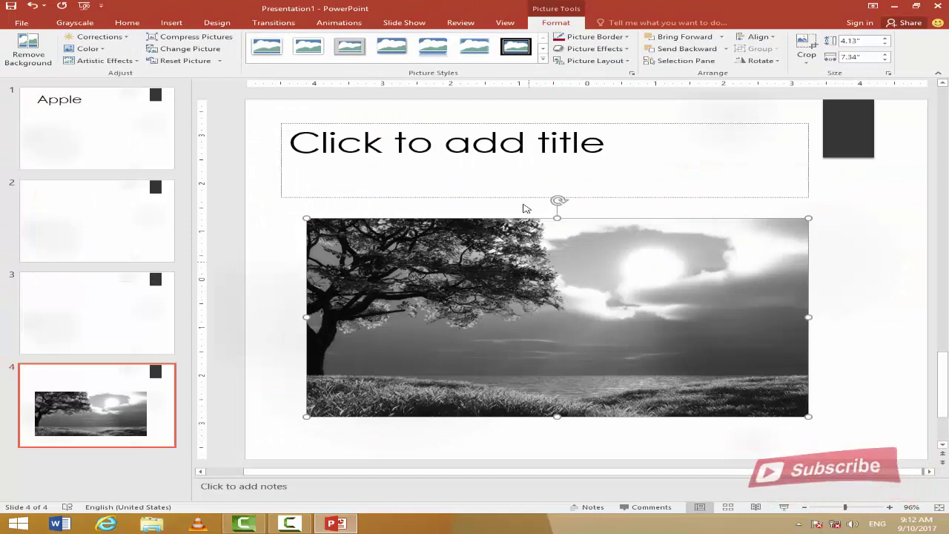
Return the slides to Color and nudge the tree picture slightly higher.
left_click(505, 23)
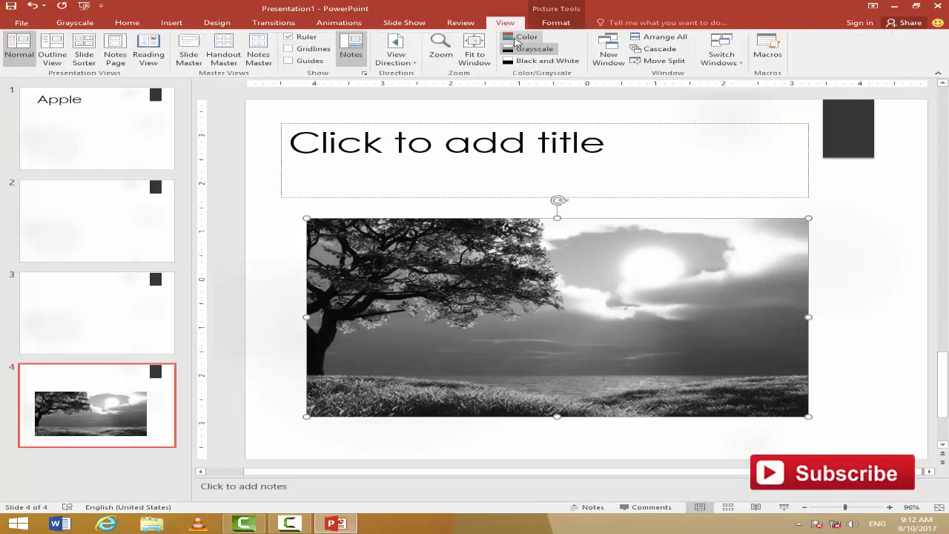
left_click(518, 42)
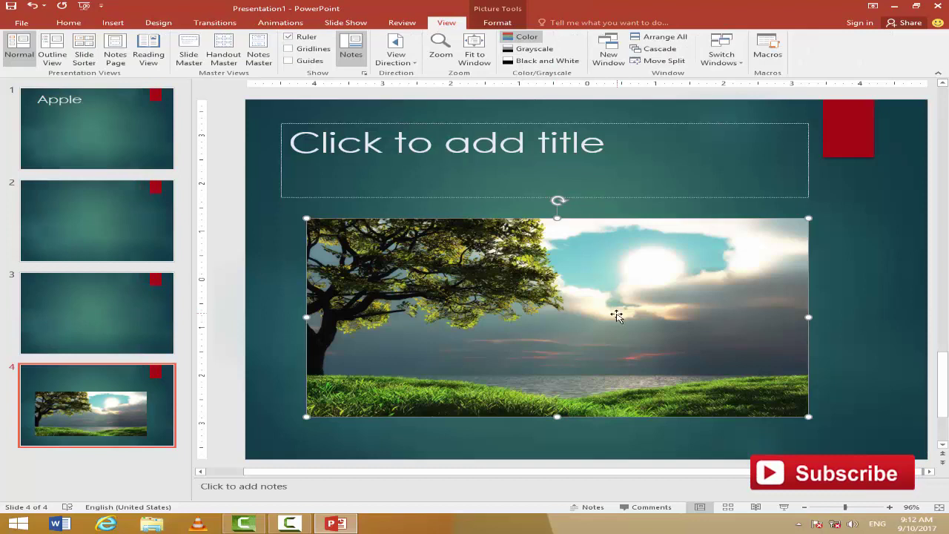
left_click_drag(616, 316, 617, 298)
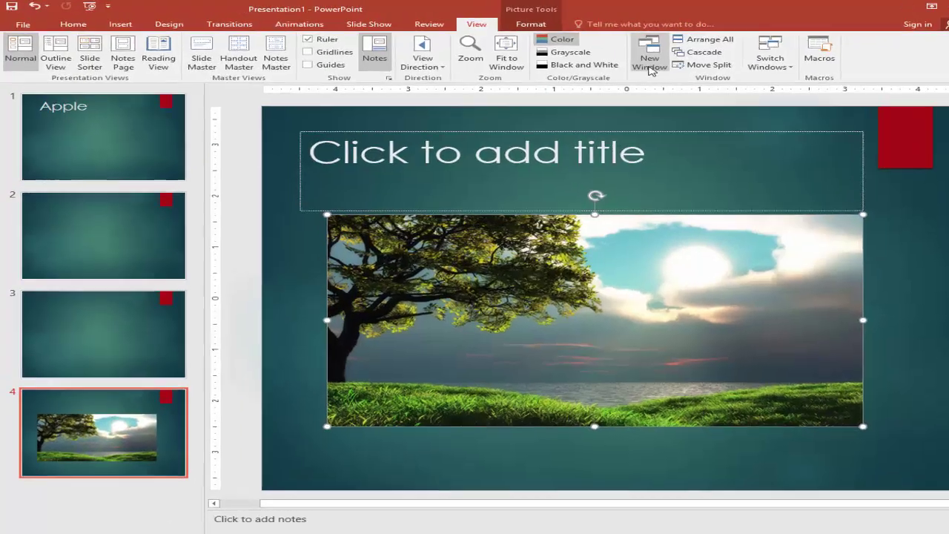
Open a second window of the presentation and switch between the two windows.
left_click(606, 62)
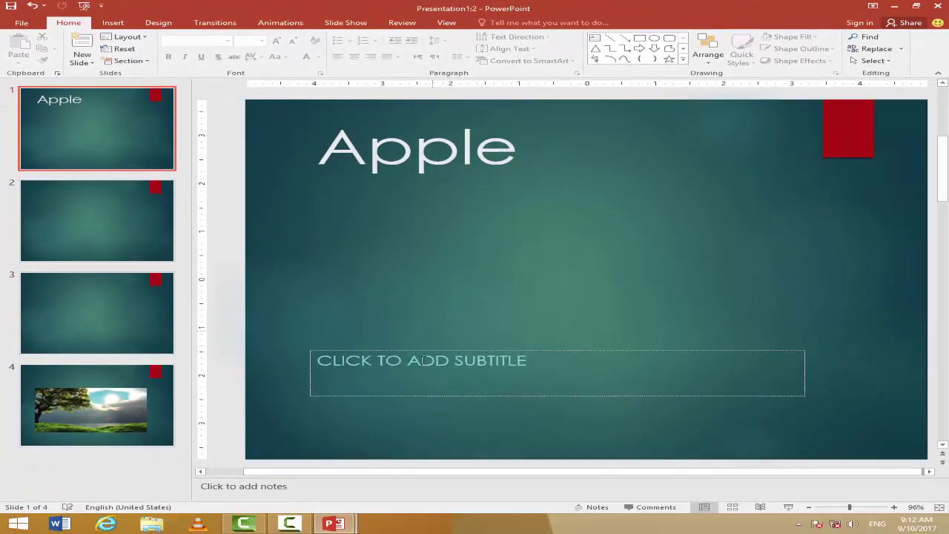
left_click(420, 369)
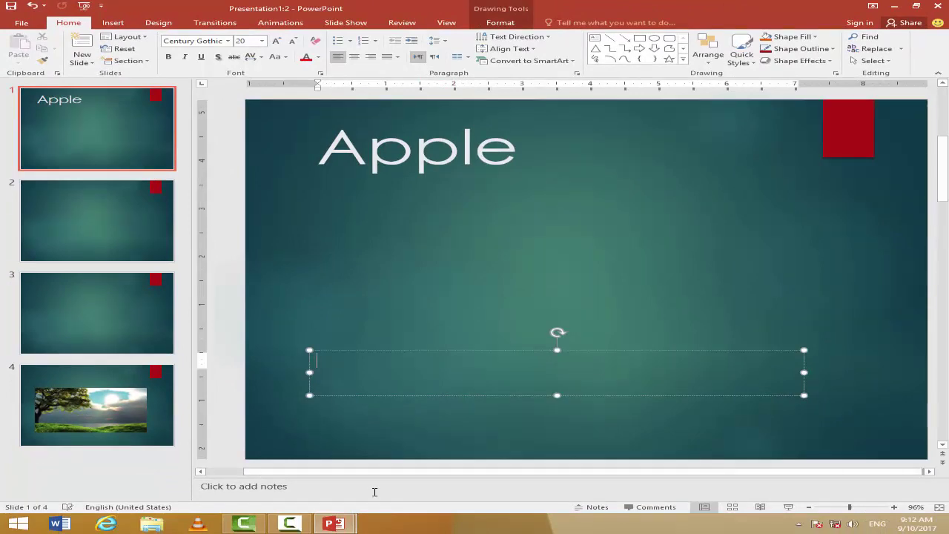
mouse_move(337, 524)
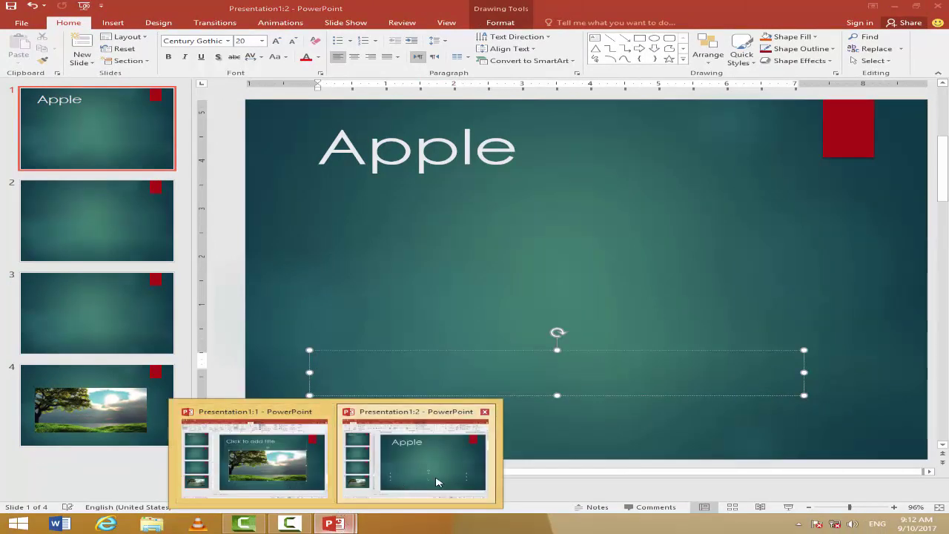
left_click(326, 411)
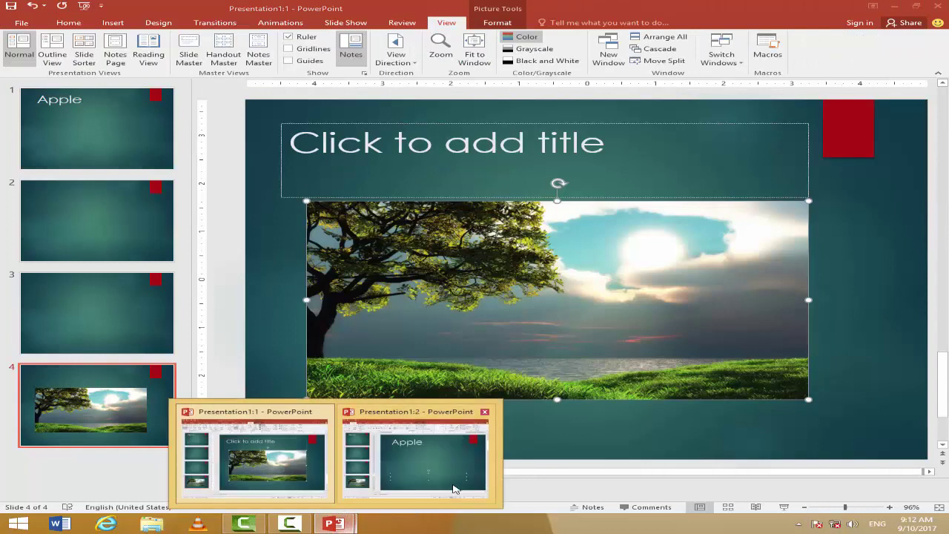
left_click(455, 488)
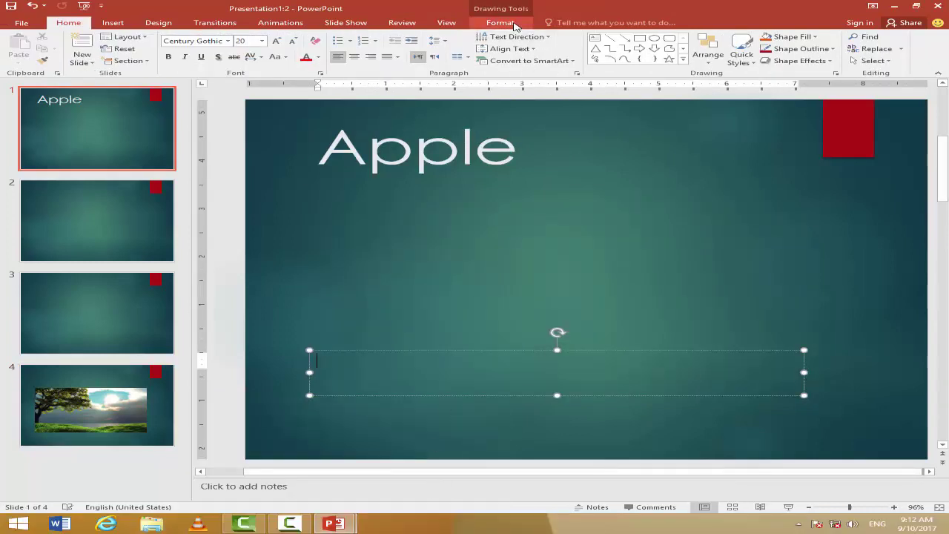
Tile both presentation windows side by side with Arrange All.
left_click(515, 26)
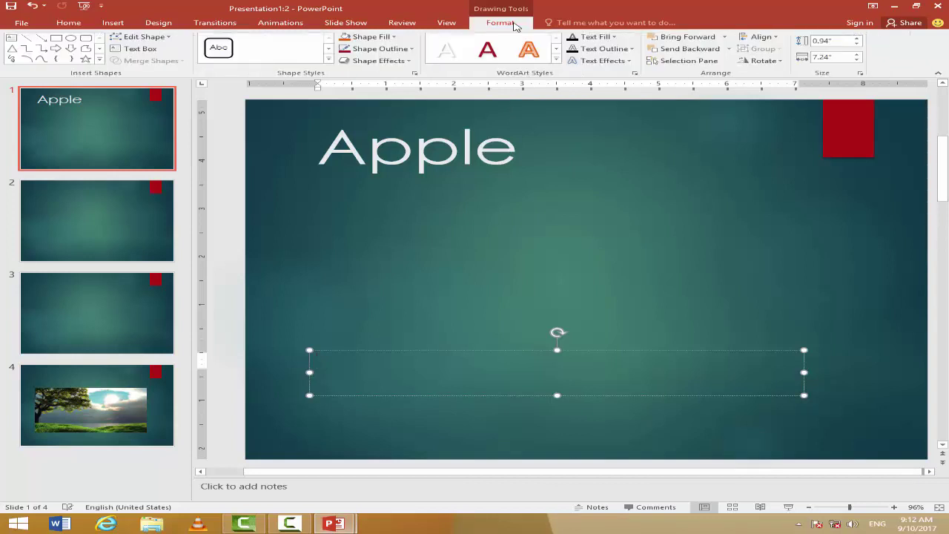
left_click(445, 23)
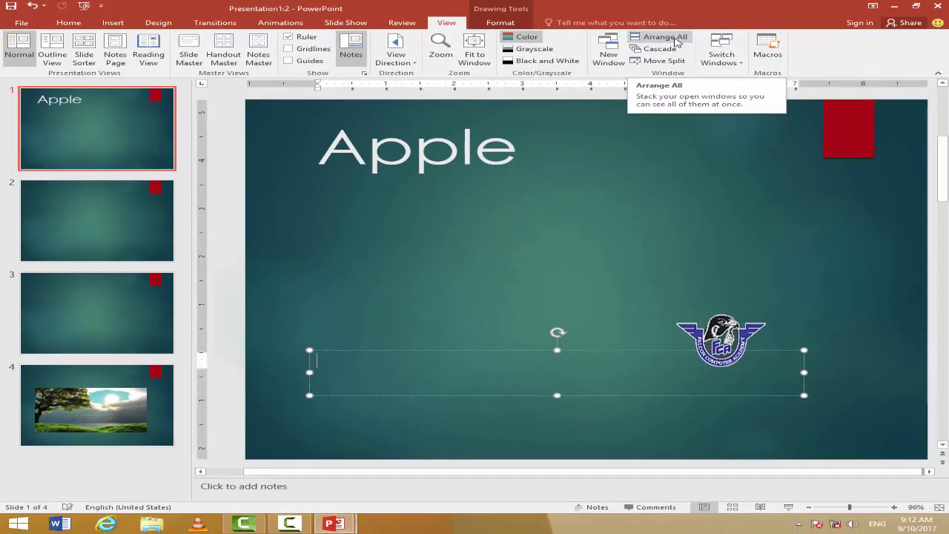
left_click(675, 39)
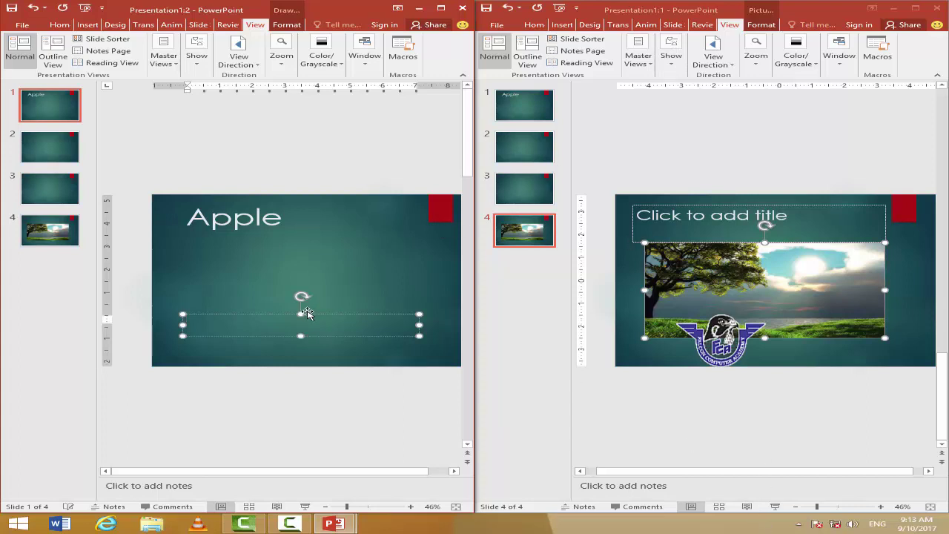
Close the right-hand window, maximize the other, and open dress video.pptx from Recent.
left_click(940, 9)
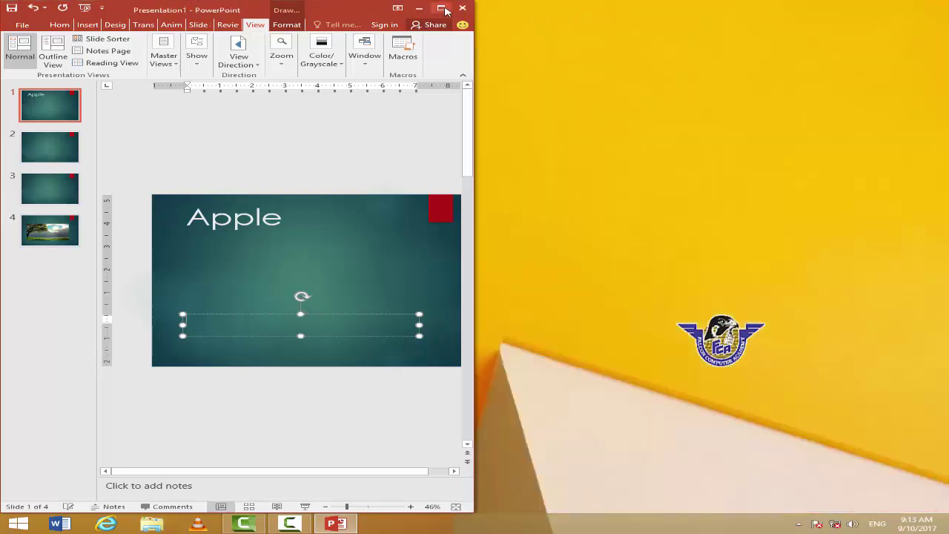
left_click(442, 9)
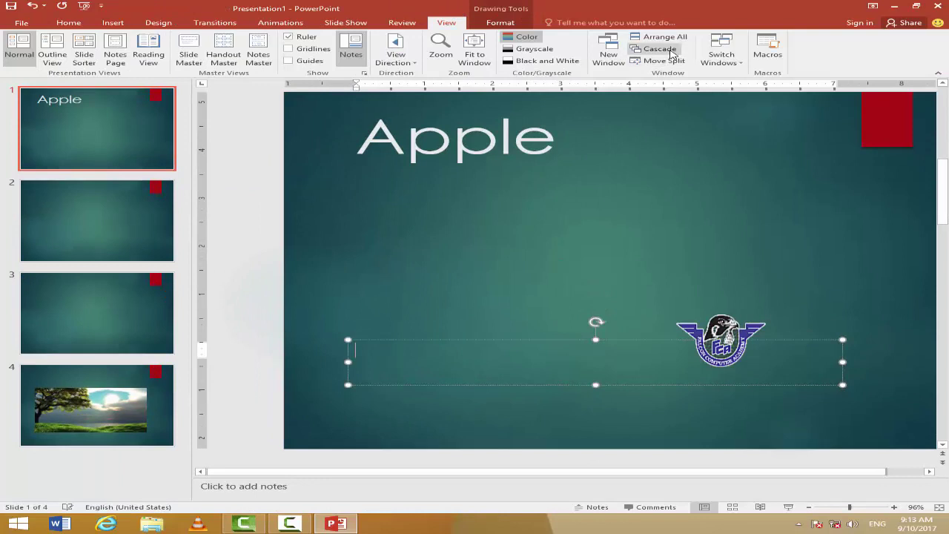
left_click(32, 24)
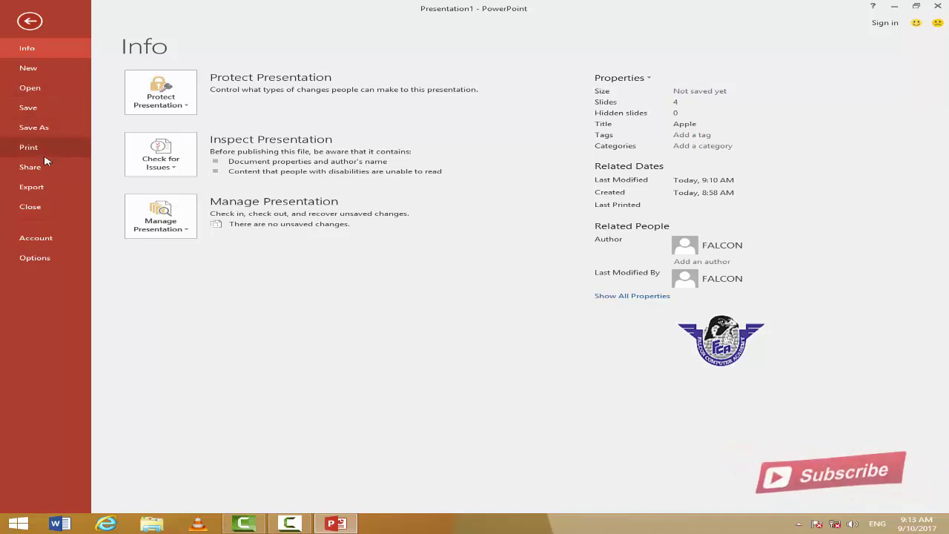
left_click(42, 92)
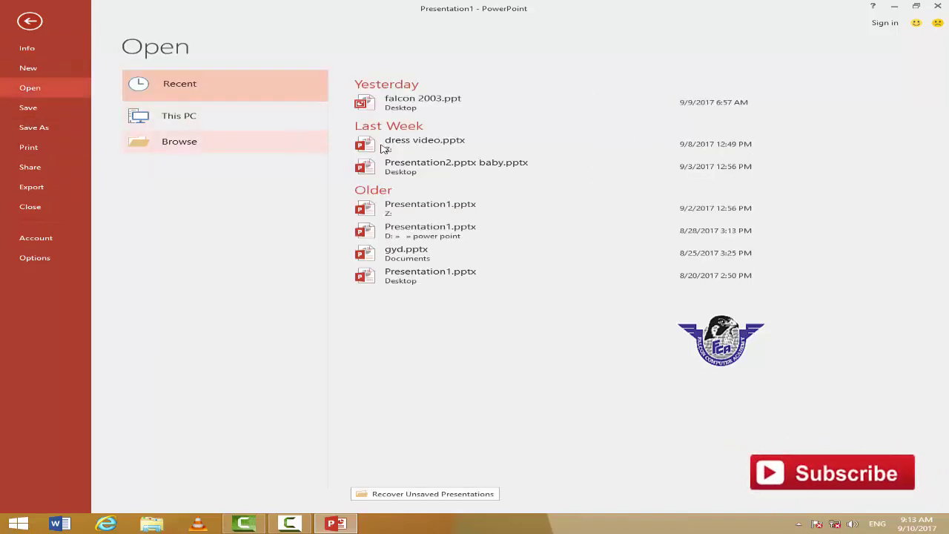
left_click(430, 145)
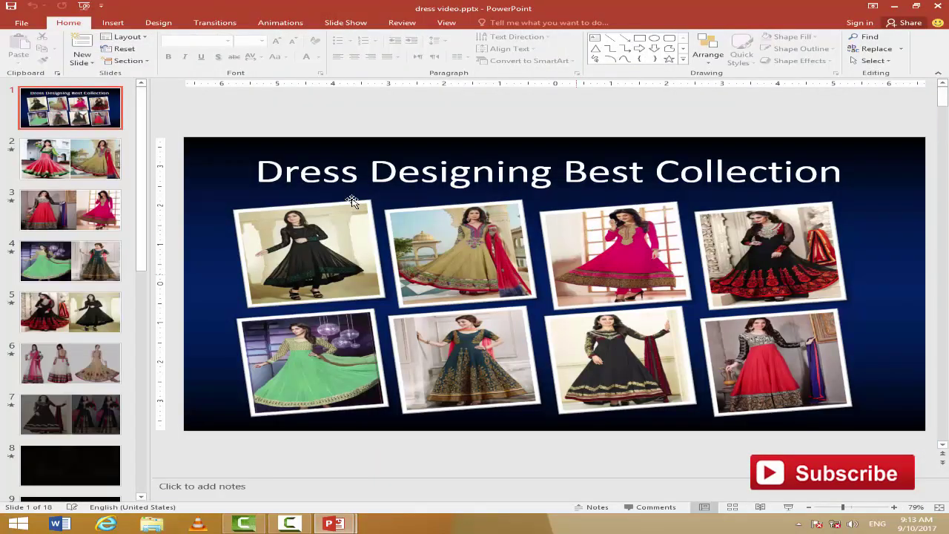
Cascade the windows, then bring Presentation1 back to full screen.
left_click(447, 23)
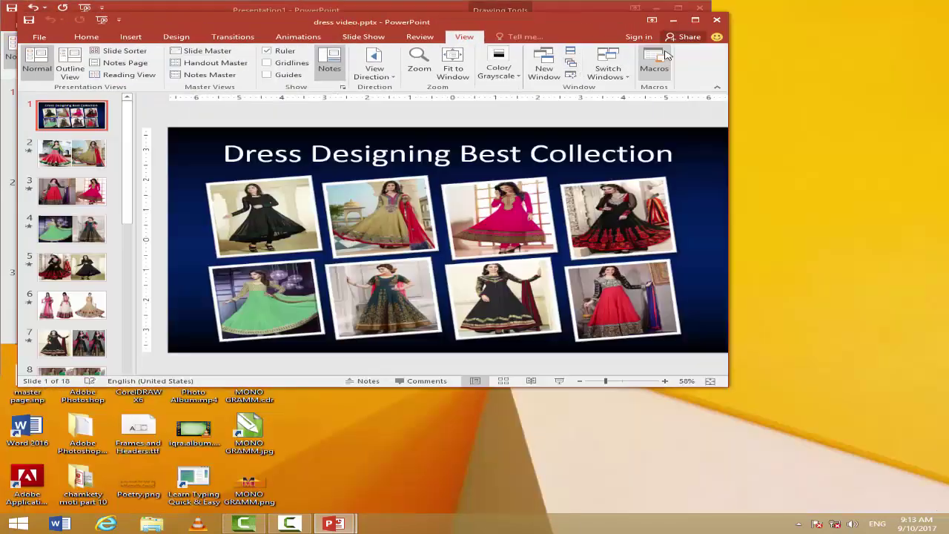
left_click(656, 48)
left_click_drag(569, 23, 583, 189)
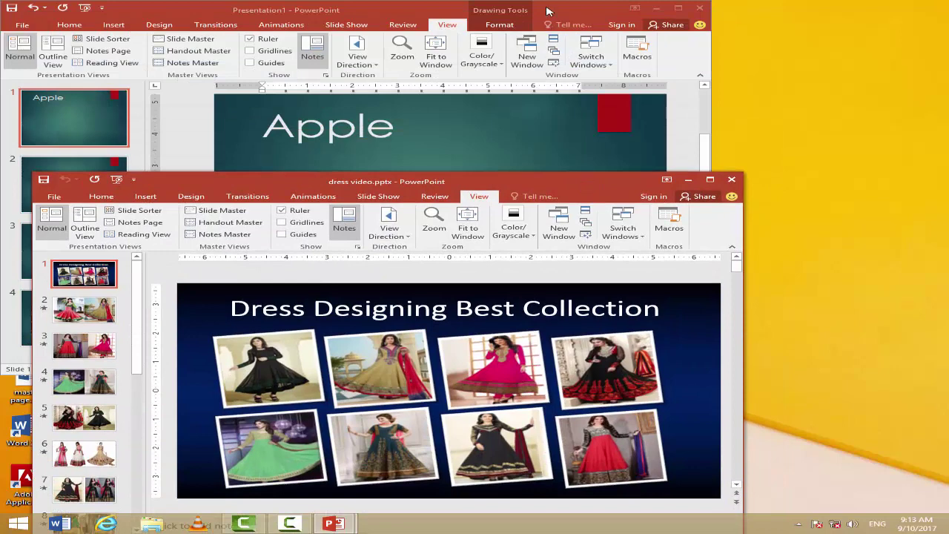
double_click(571, 10)
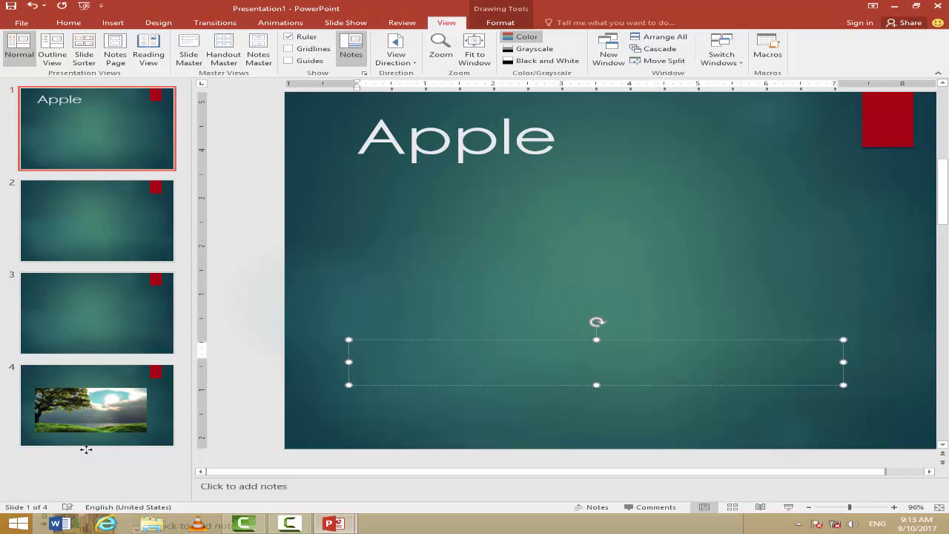
Move slide 1's subtitle placeholder up under the Apple title, then maximize dress video.pptx.
left_click_drag(478, 343, 443, 203)
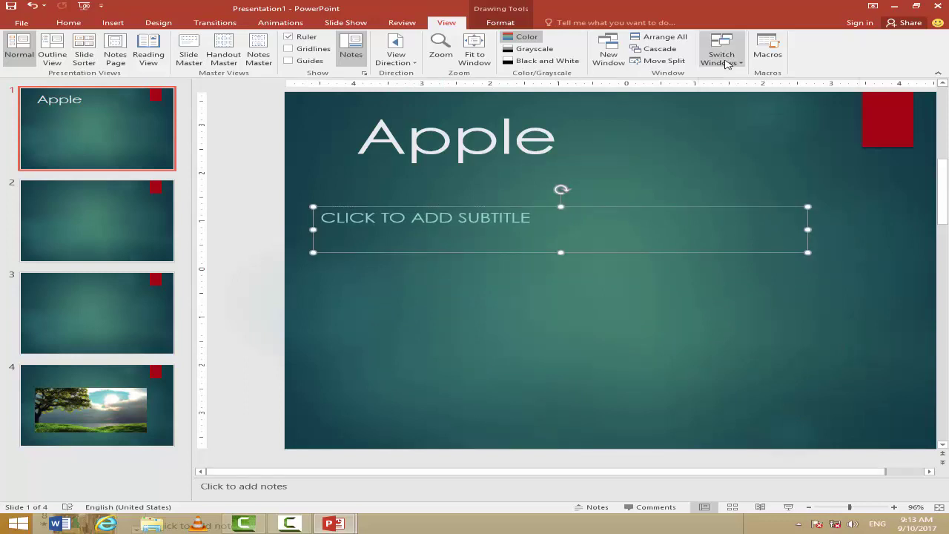
left_click(728, 63)
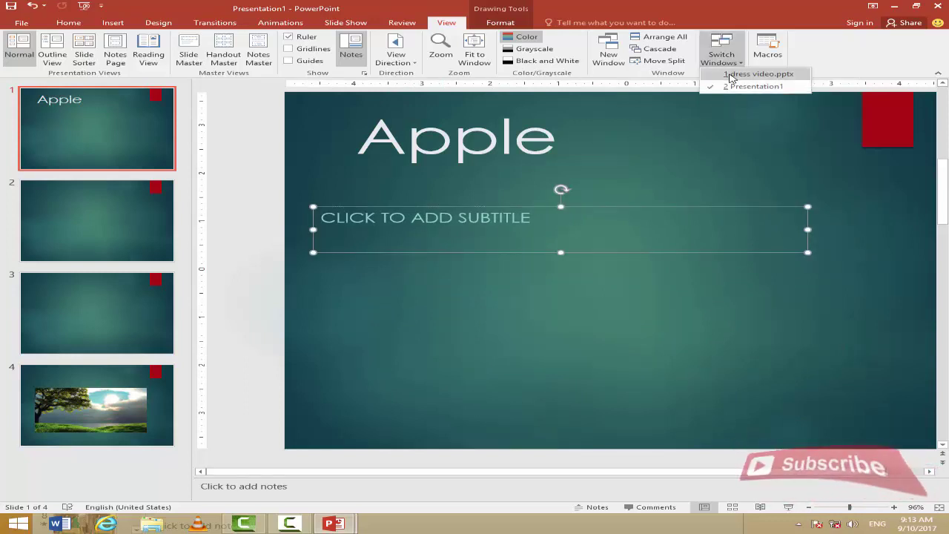
left_click(732, 76)
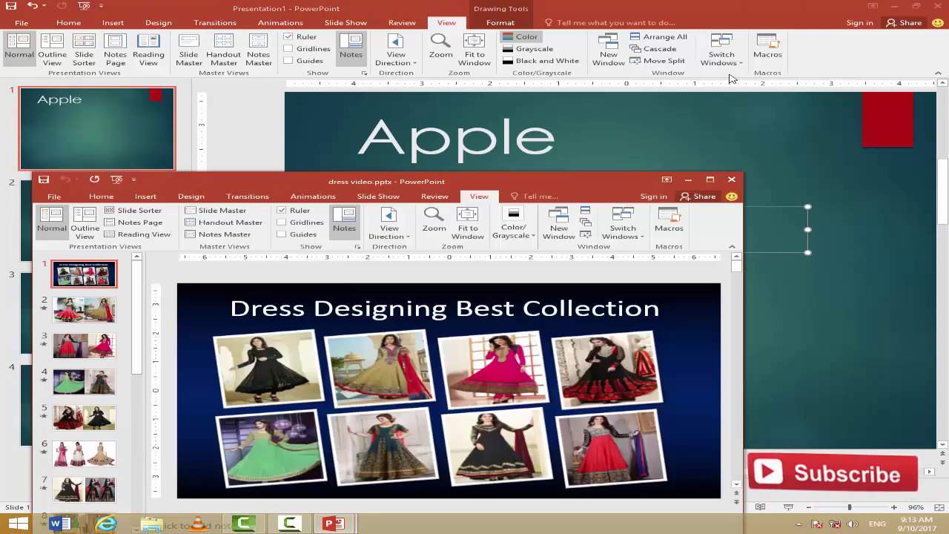
left_click(725, 64)
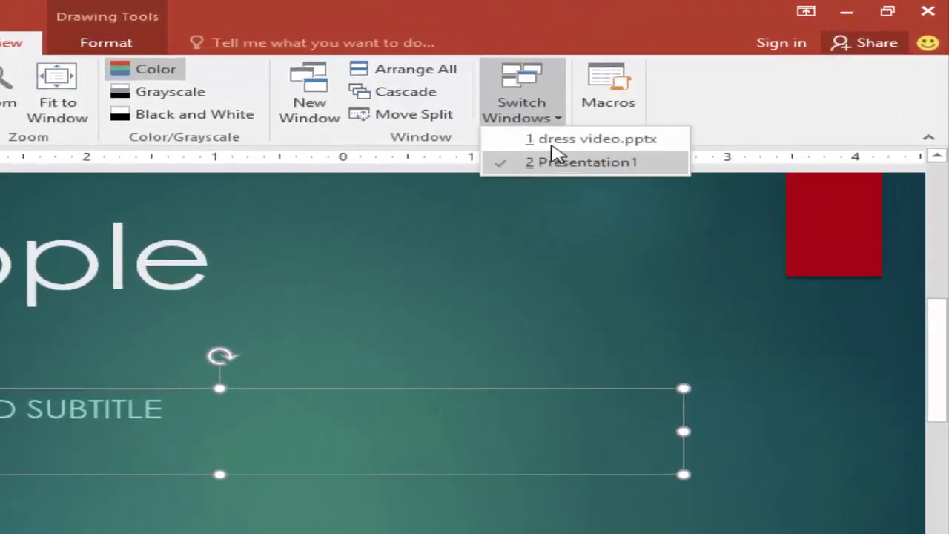
left_click(555, 141)
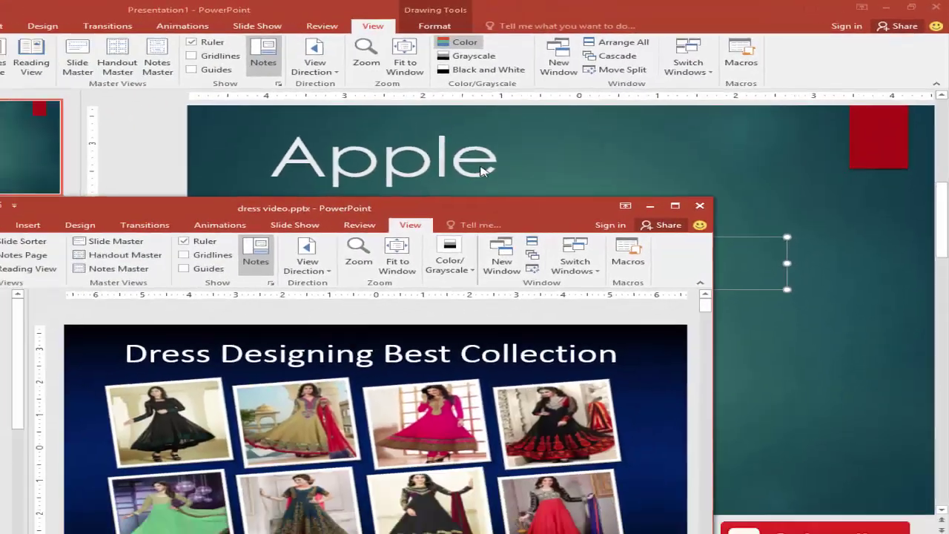
double_click(531, 180)
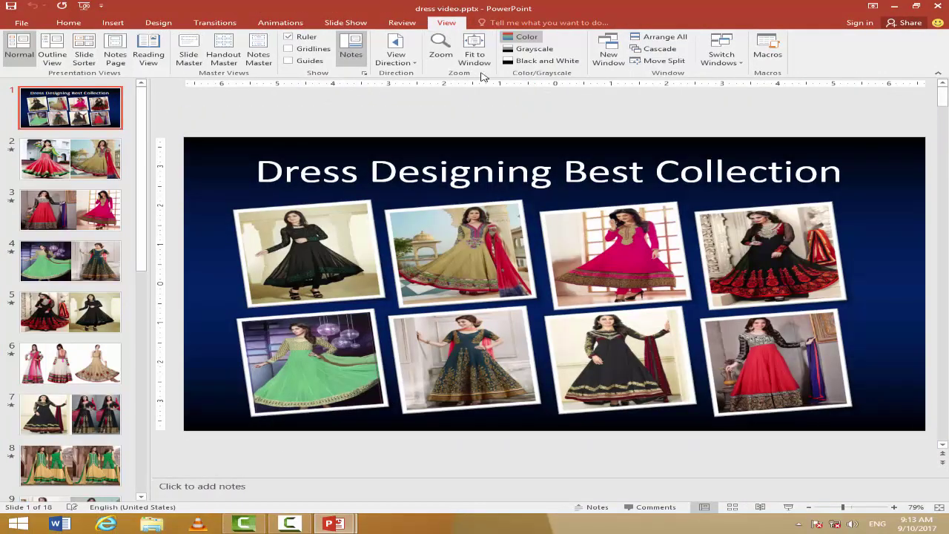
Alternate between Presentation1 and dress video.pptx via Switch Windows, ending on Presentation1.
left_click(725, 65)
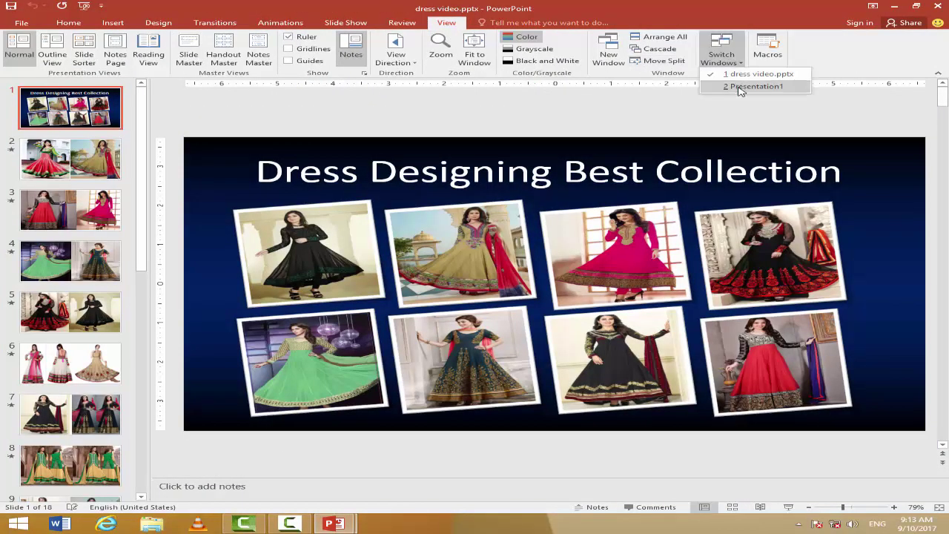
left_click(739, 86)
left_click(727, 65)
left_click(749, 73)
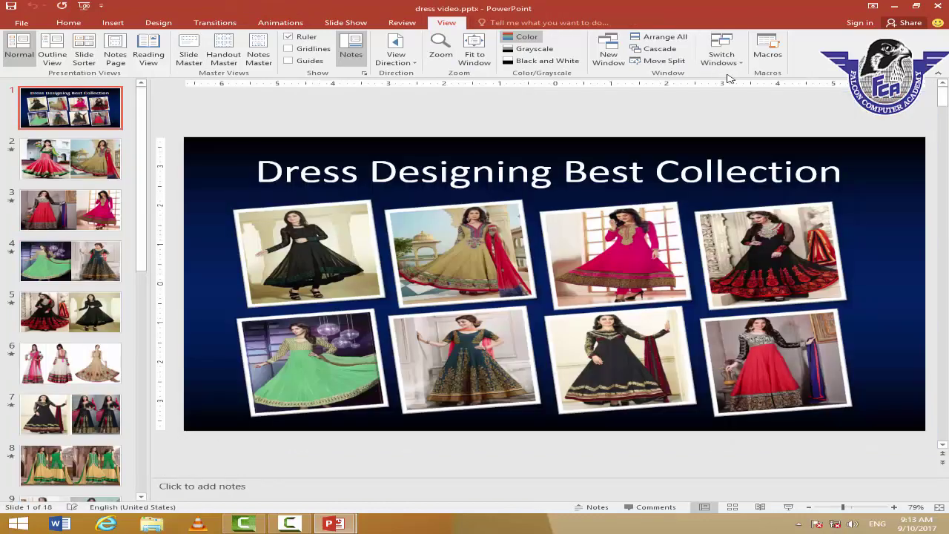
left_click(722, 59)
left_click(743, 88)
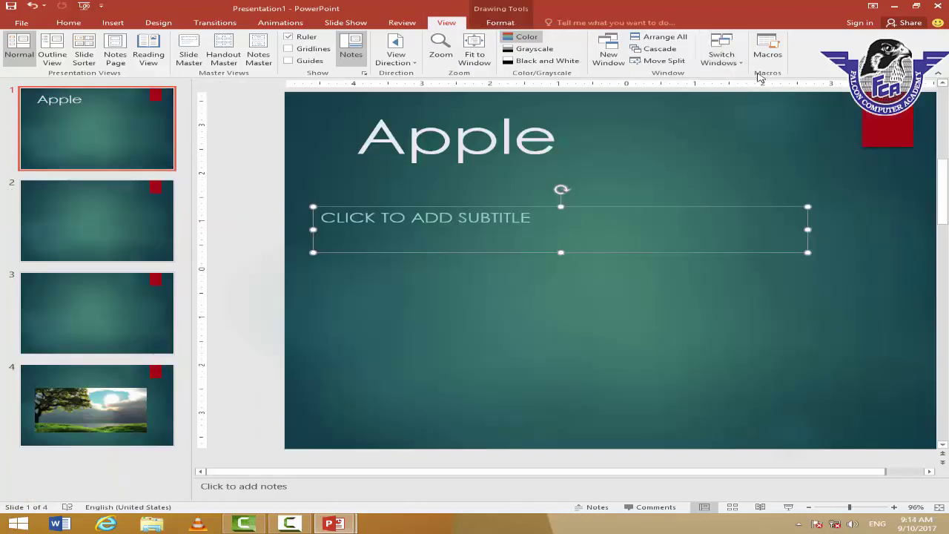